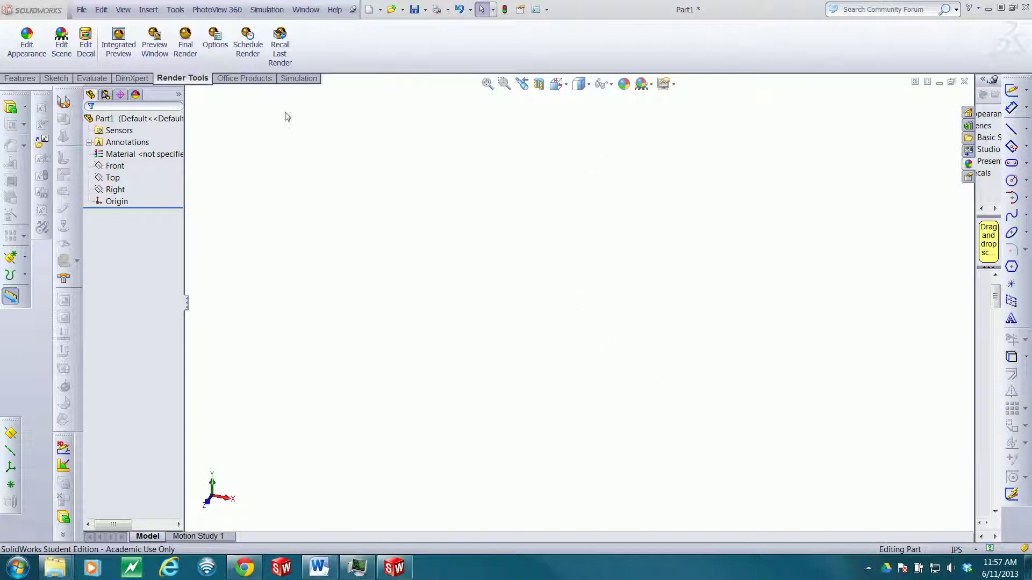
Open the Reference Geometry list on the Features tab to begin a new plane.
click(30, 79)
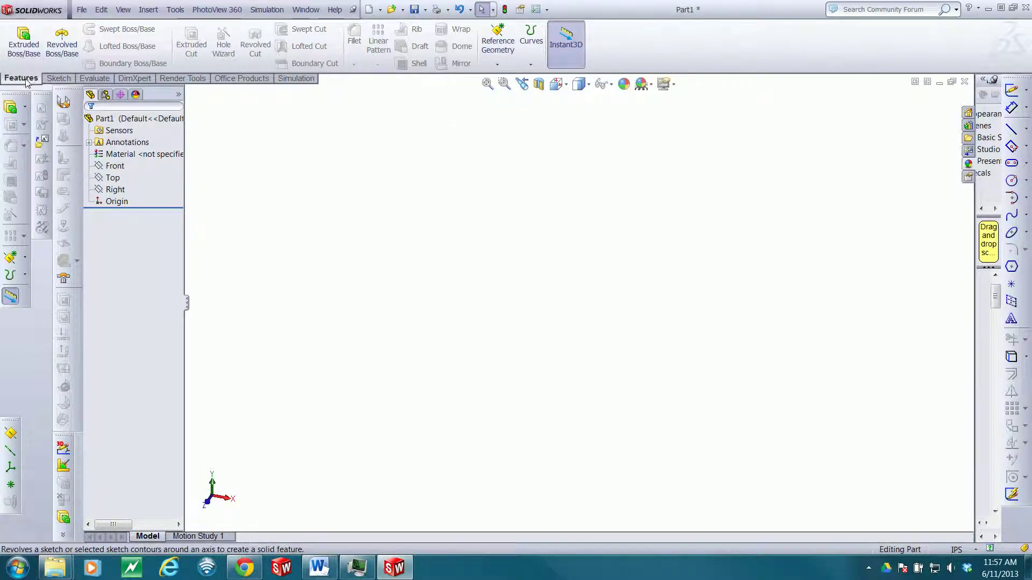
click(497, 67)
Create Plane3 offset 2.00in from the Front plane.
click(508, 74)
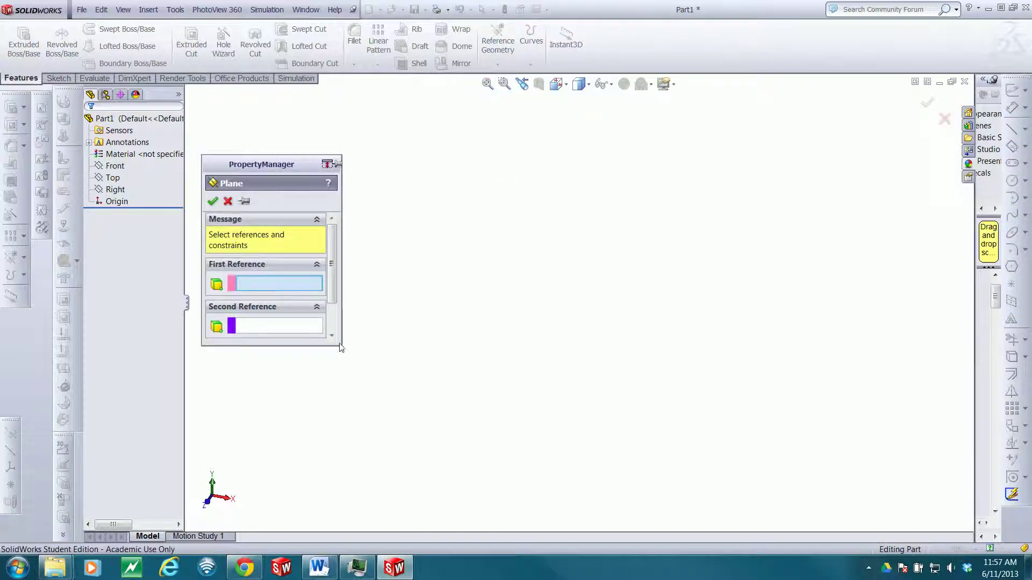
drag(317, 345, 285, 438)
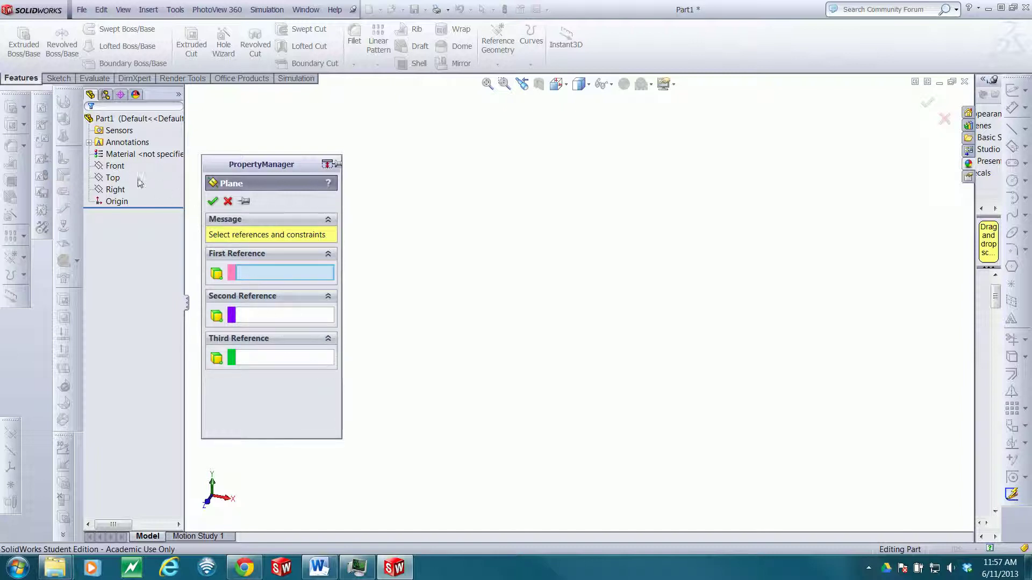
click(115, 166)
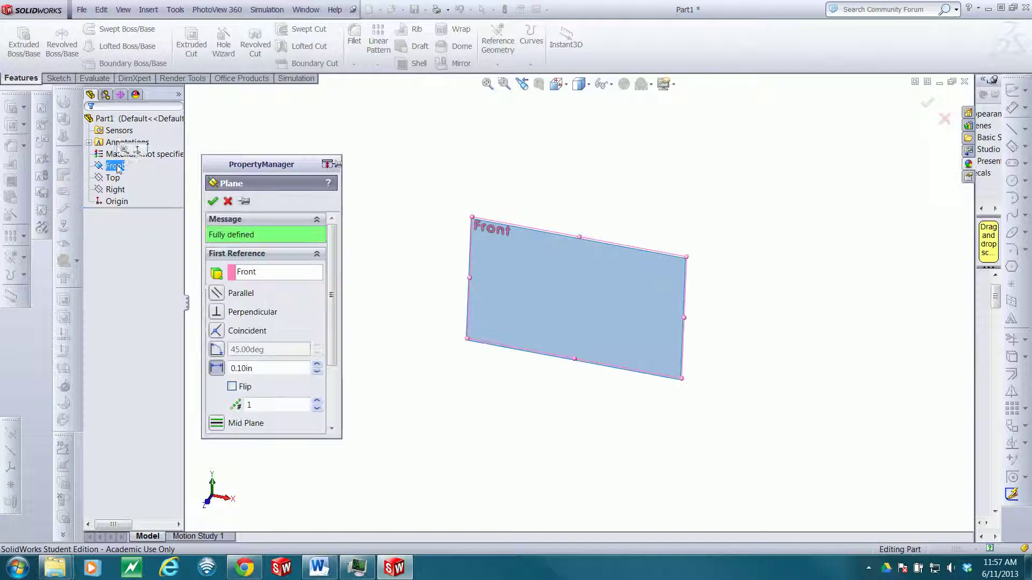
click(231, 370)
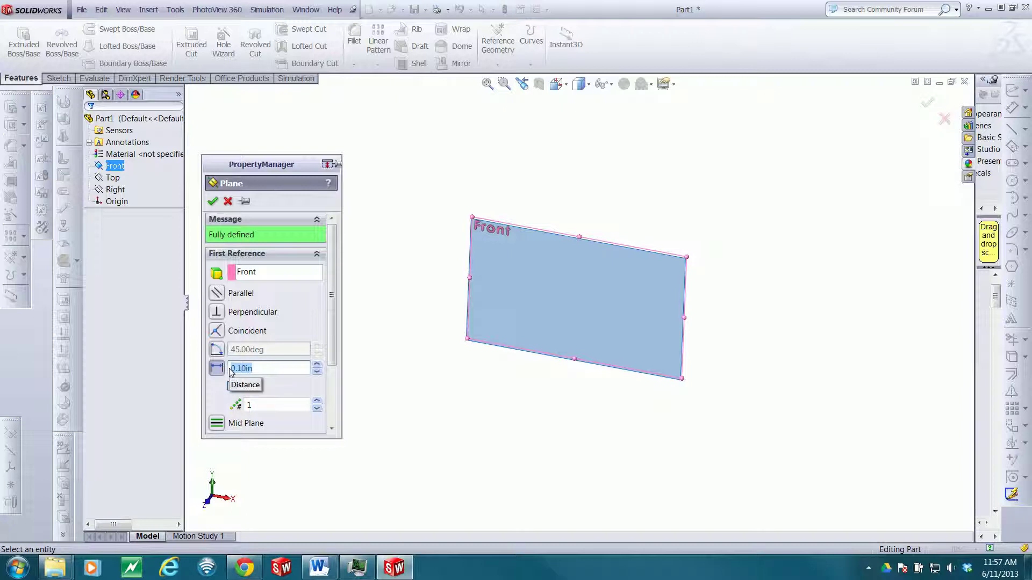
text(2)
key(Return)
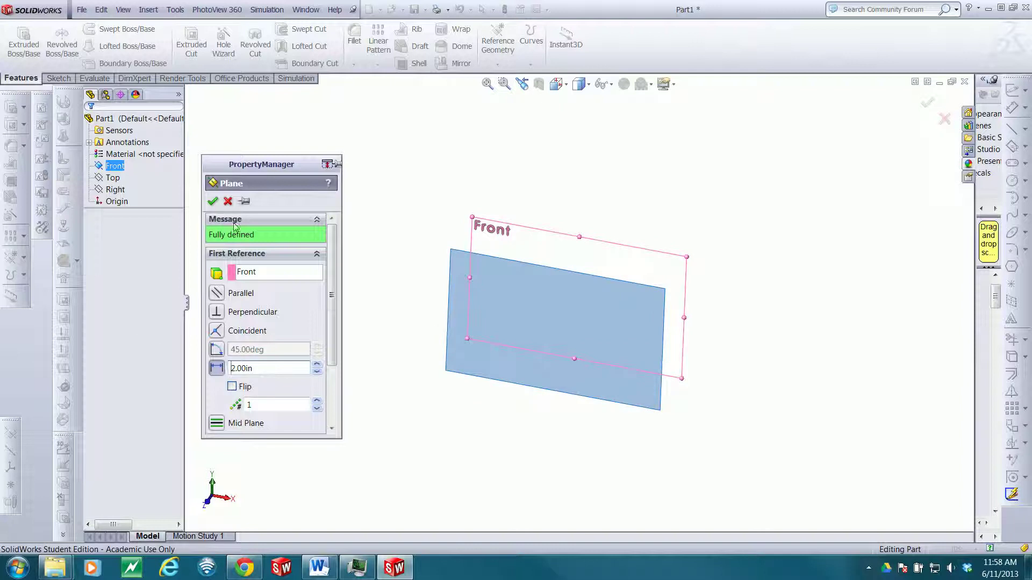
click(212, 201)
click(493, 237)
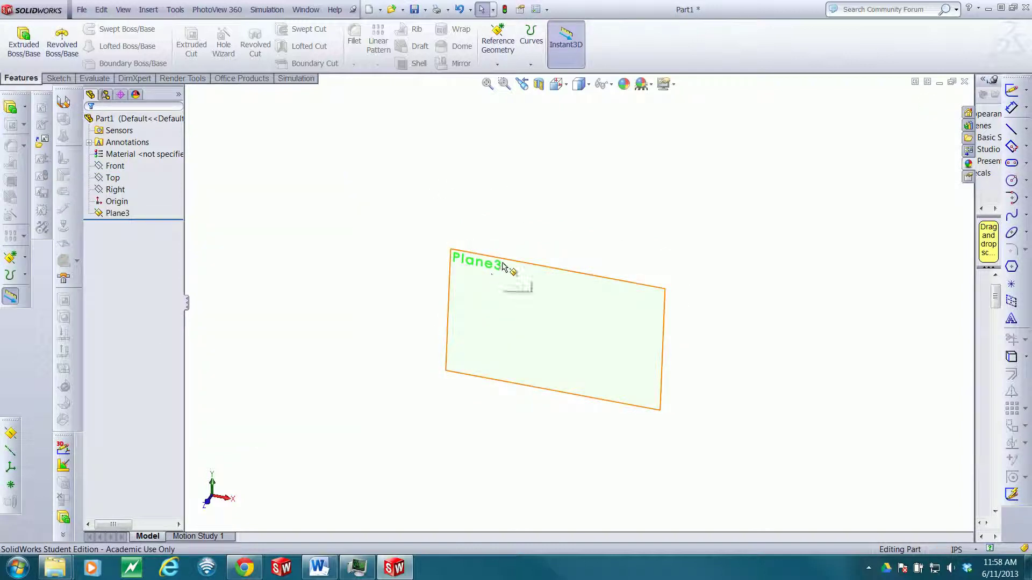
Delete Plane3 from the feature tree and confirm the deletion.
click(123, 214)
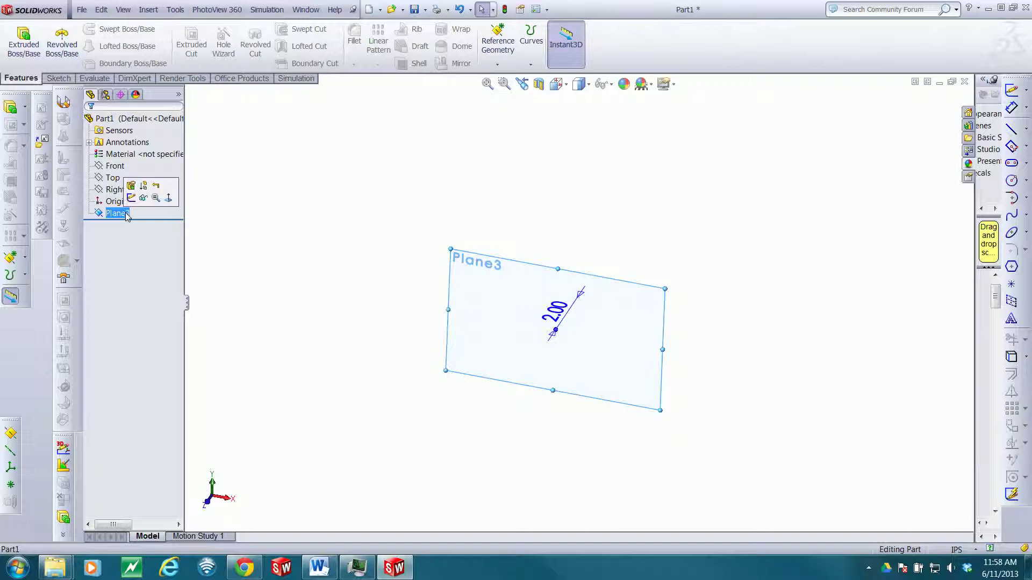
key(Delete)
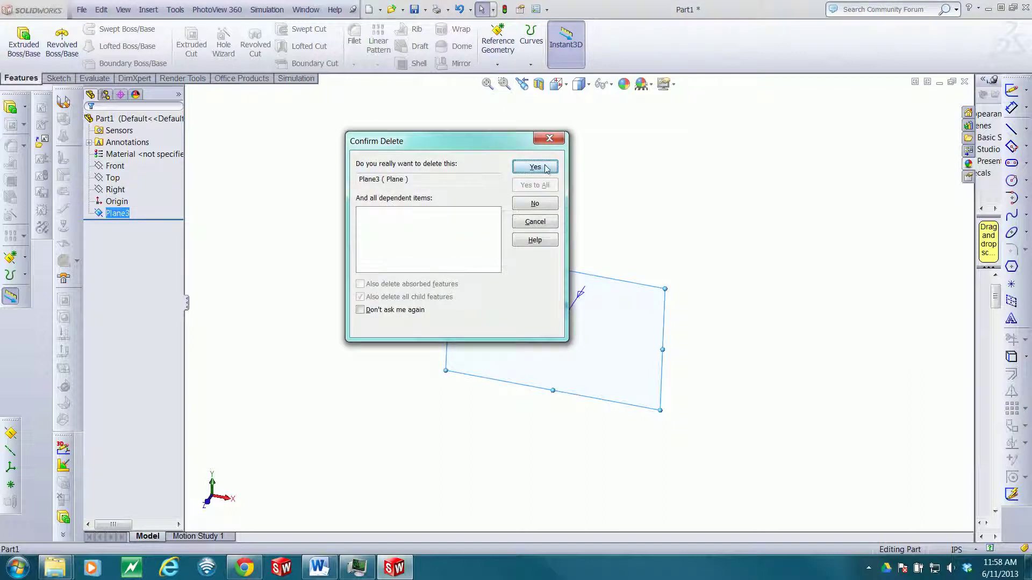
click(535, 167)
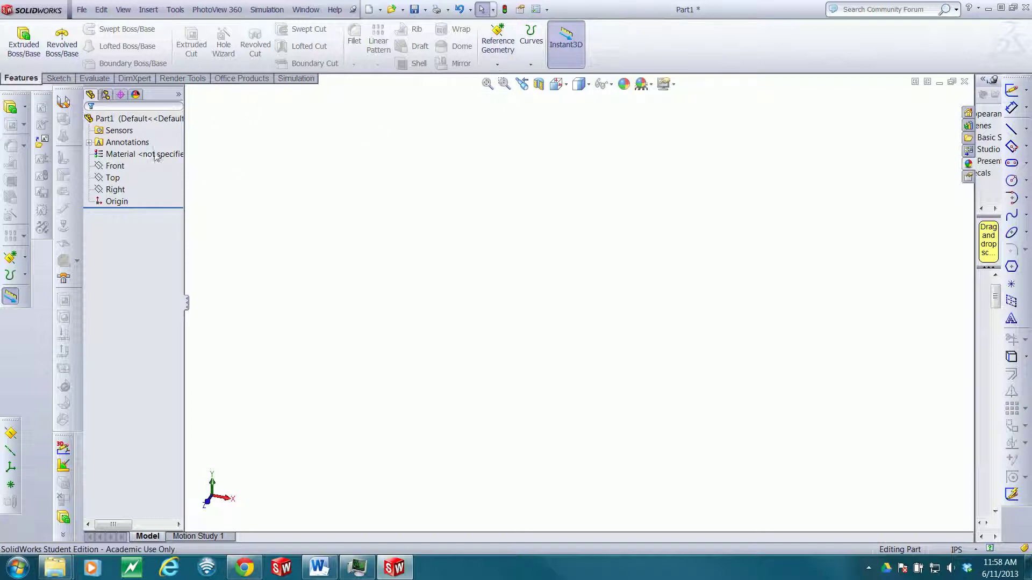
Start a new sketch on the Front plane.
click(115, 167)
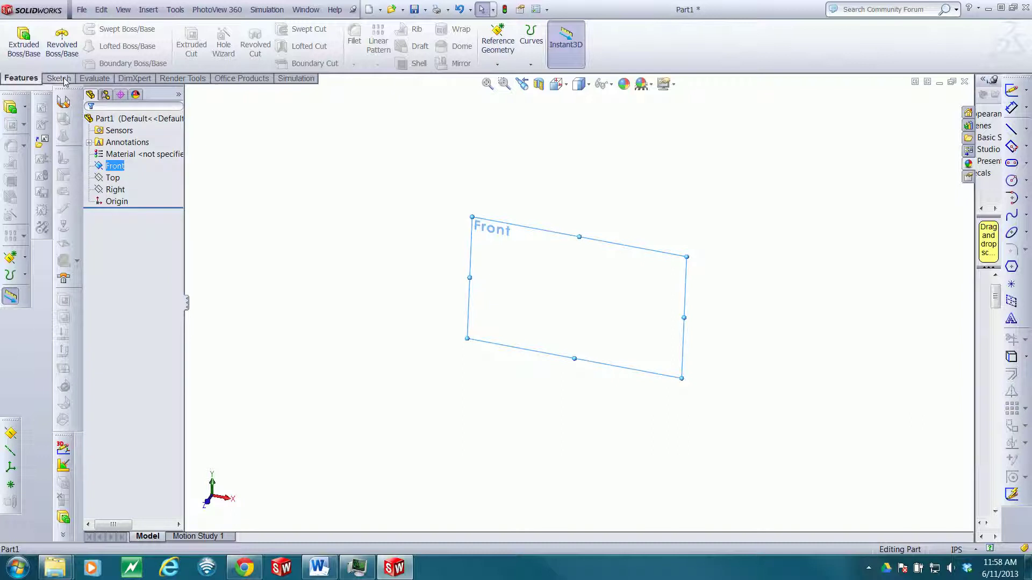
click(64, 79)
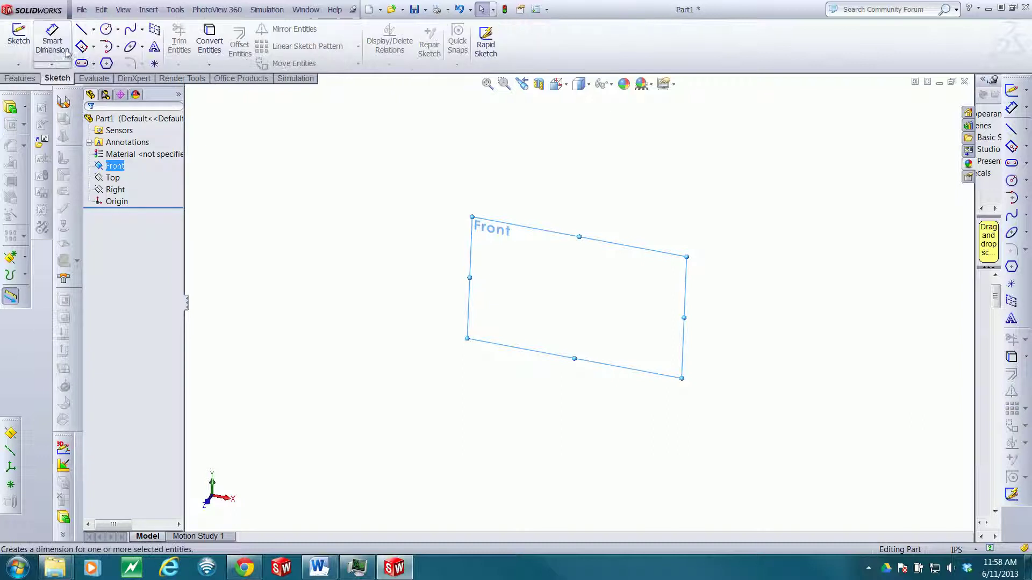
click(19, 42)
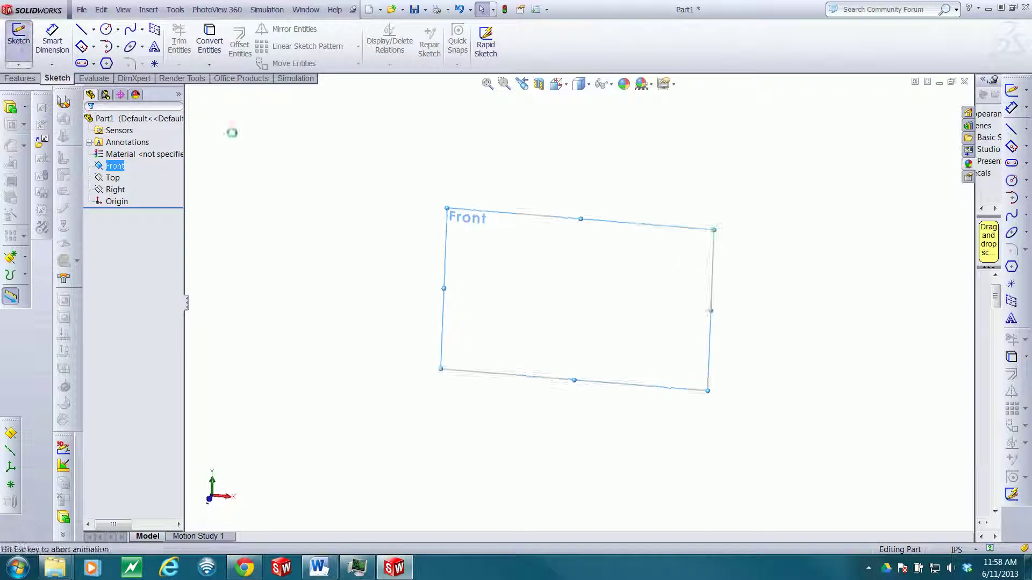
Draw a vertical line up from the origin, delete the stray diagonal, and exit the sketch.
click(81, 31)
click(578, 302)
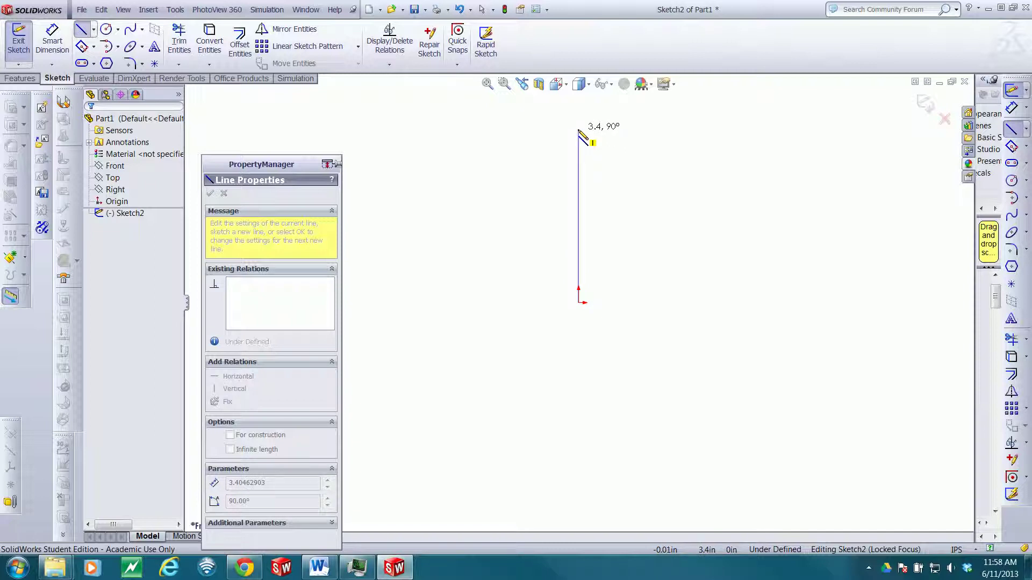
click(579, 130)
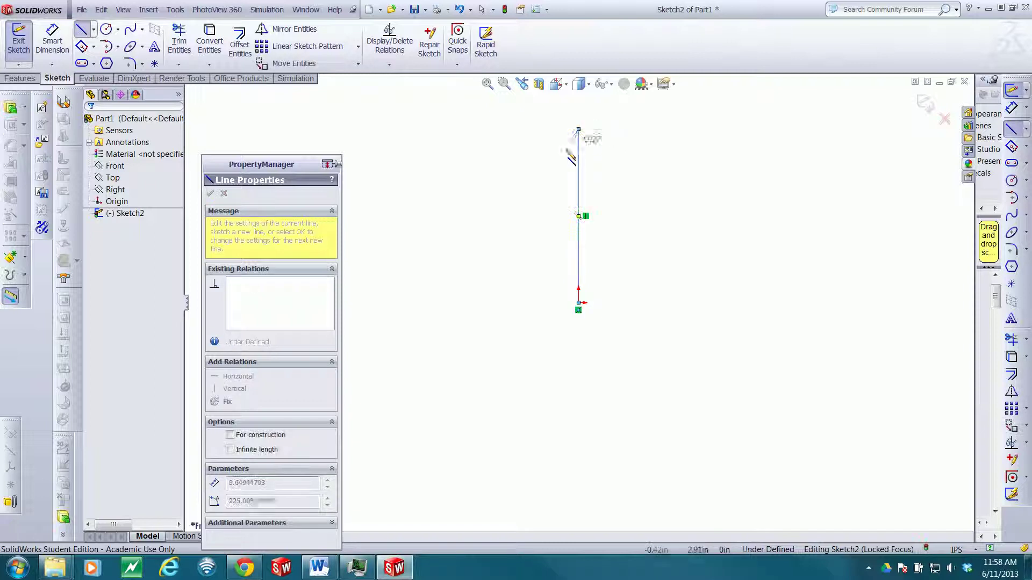
click(640, 205)
key(Escape)
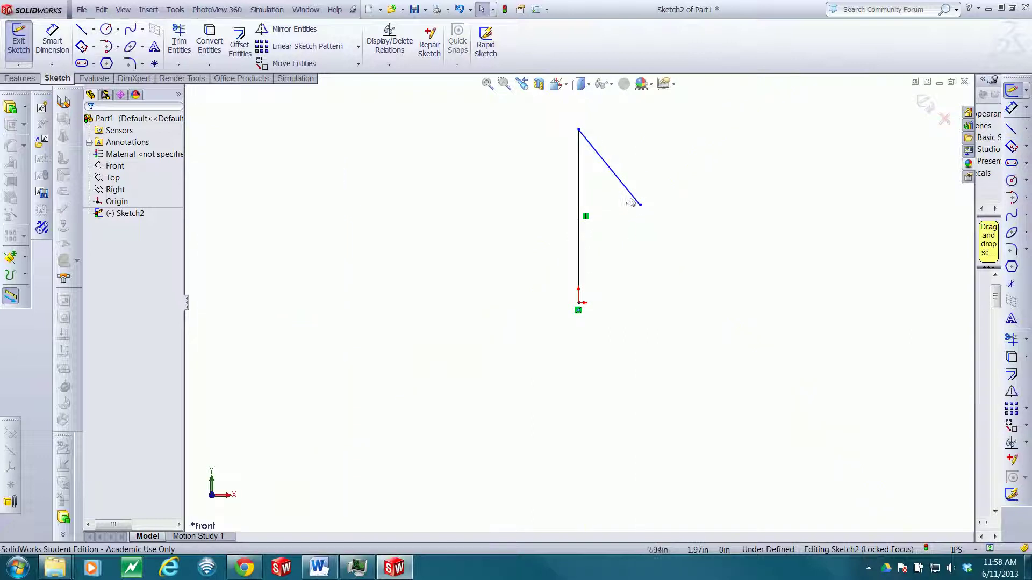
click(636, 200)
key(Delete)
key(ctrl+b)
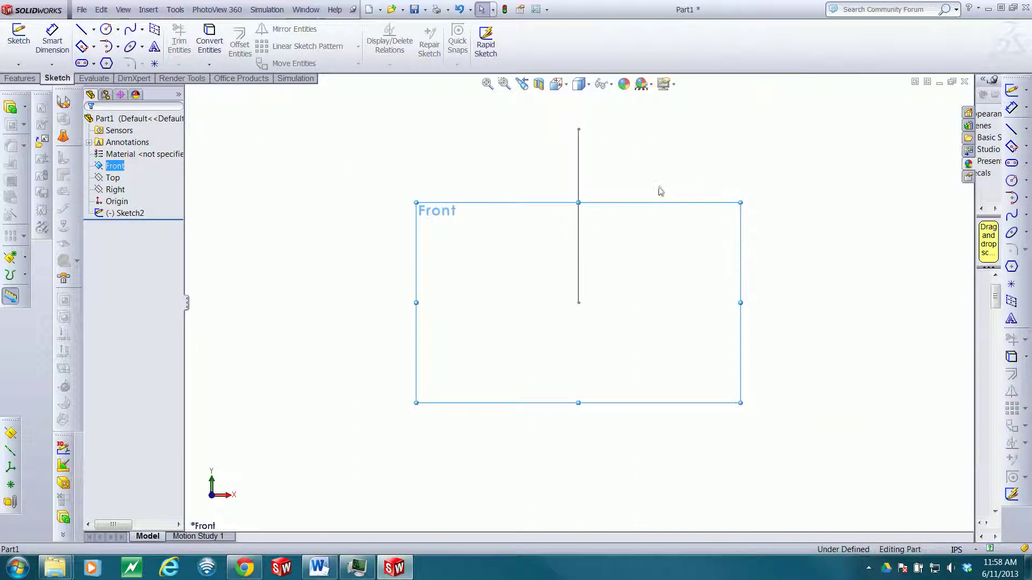
mouse_move(700, 166)
middle_down()
mouse_move(665, 235)
mouse_move(610, 284)
middle_up()
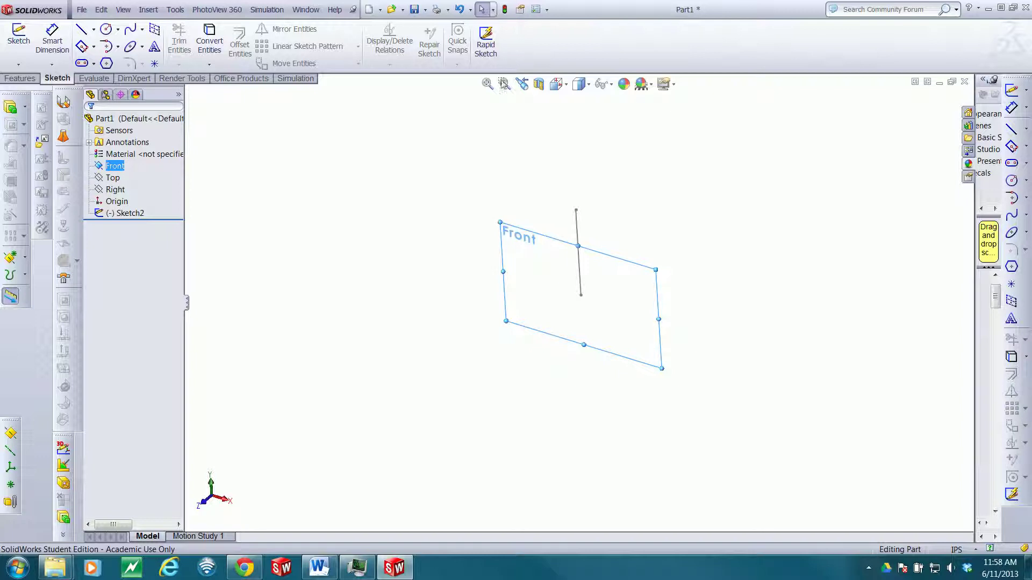
Create Plane4 at 45° to the Front plane, coincident with the vertical sketch line.
click(22, 78)
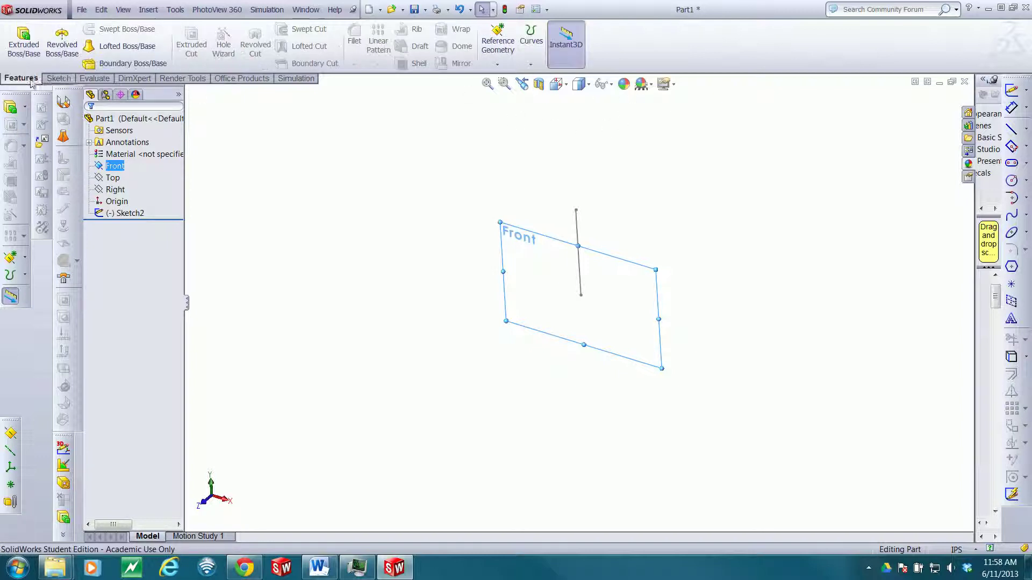
click(498, 63)
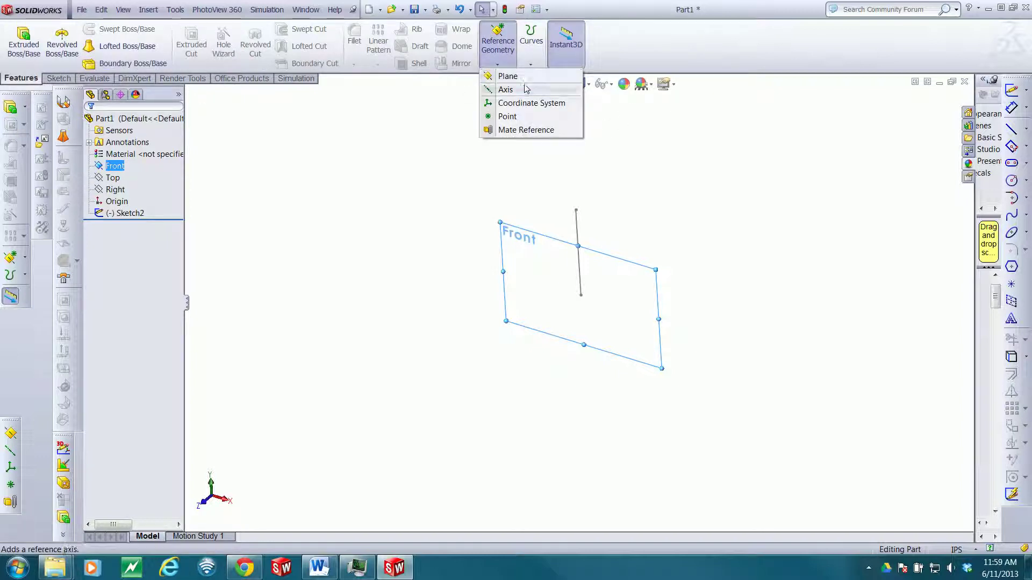
click(509, 77)
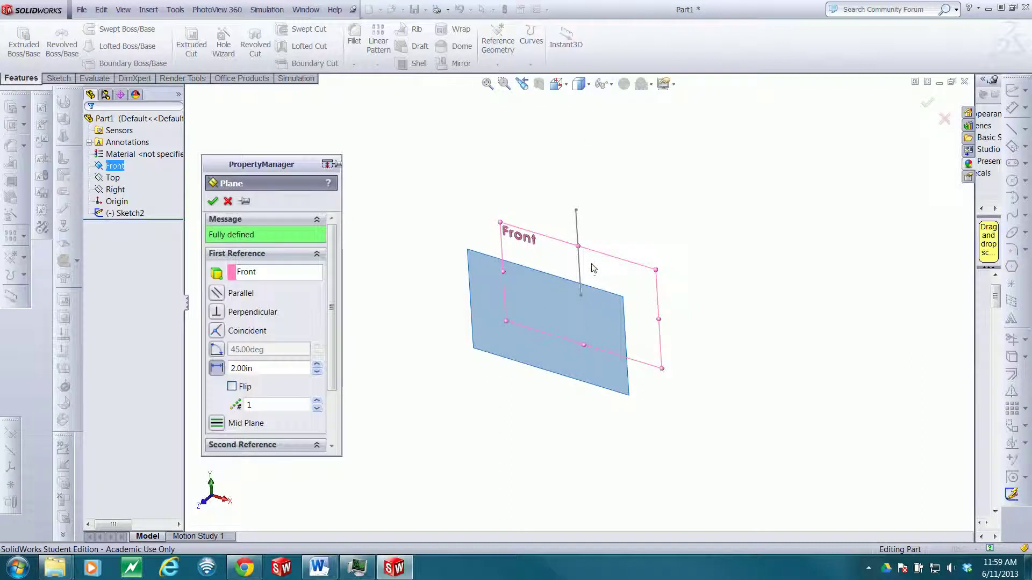
click(216, 350)
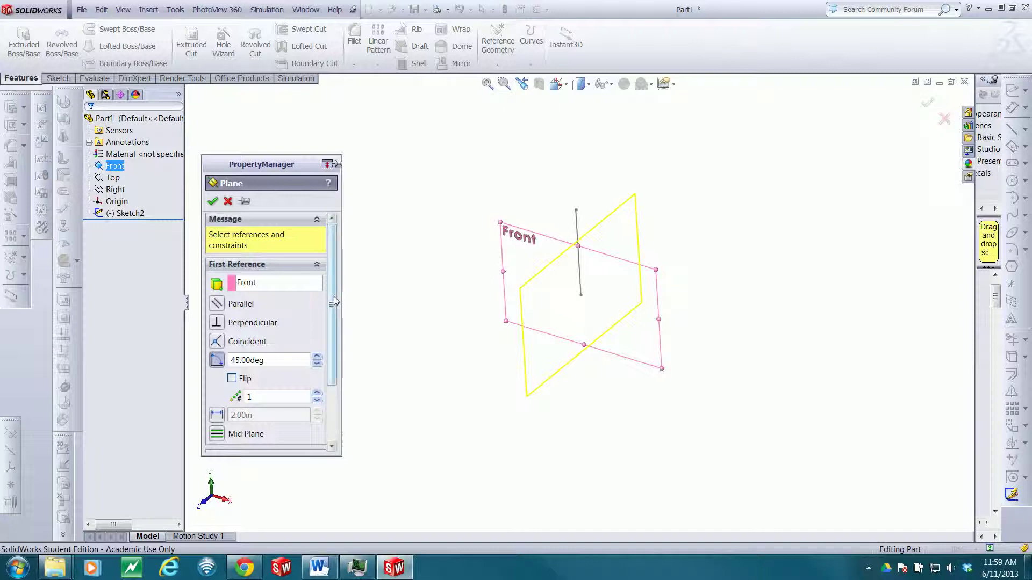
drag(334, 296, 332, 349)
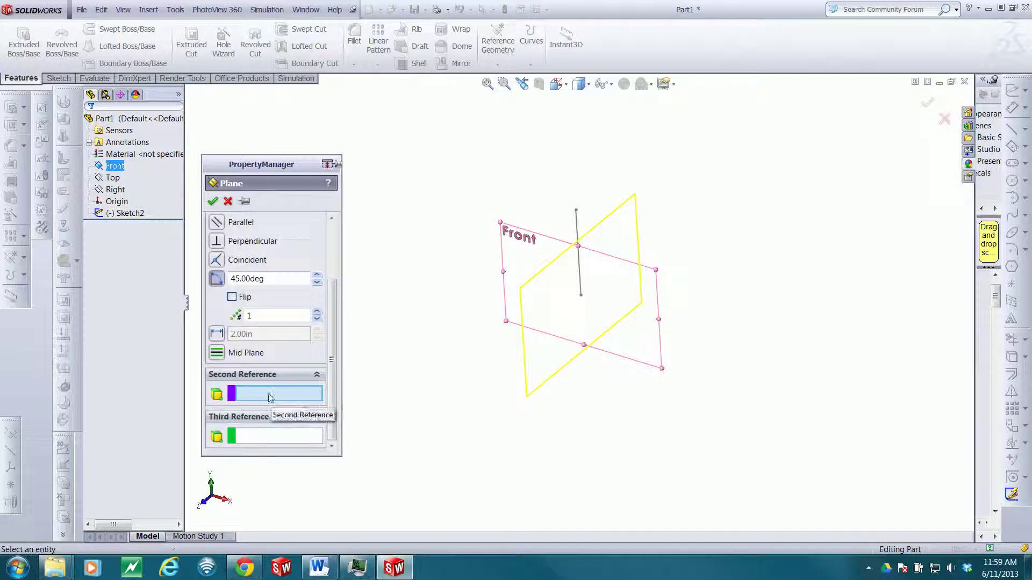
click(578, 232)
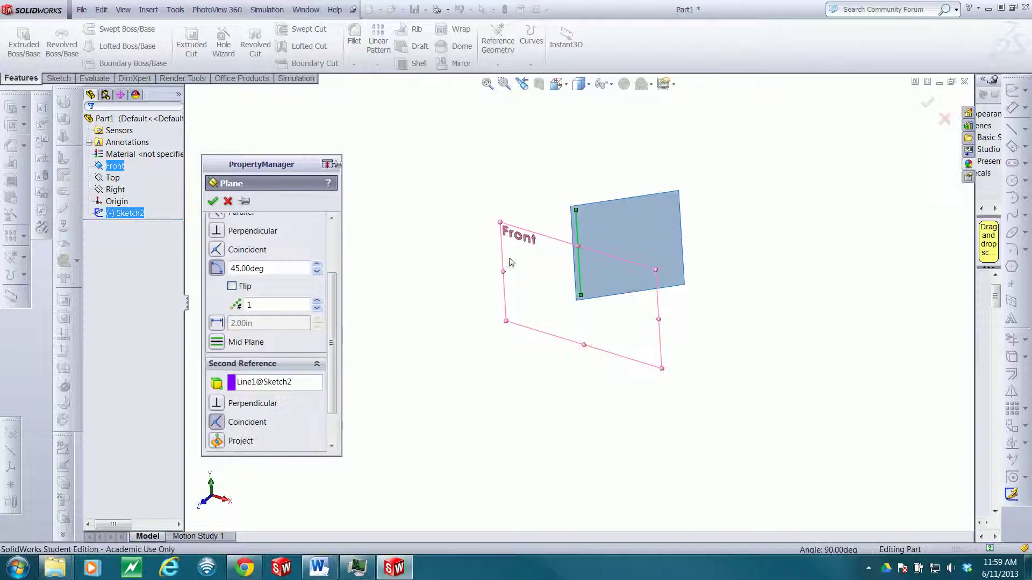
click(220, 423)
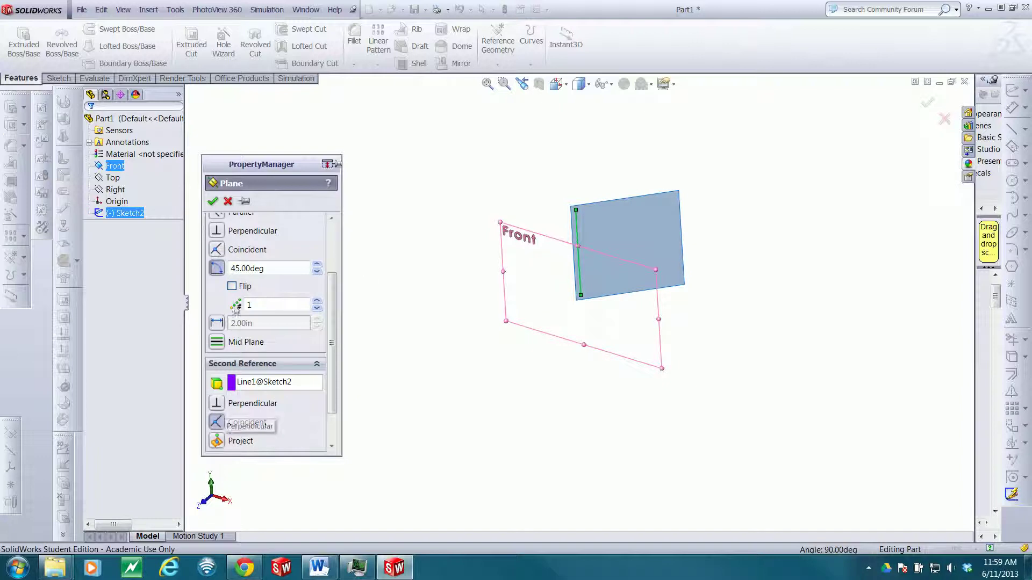
click(212, 201)
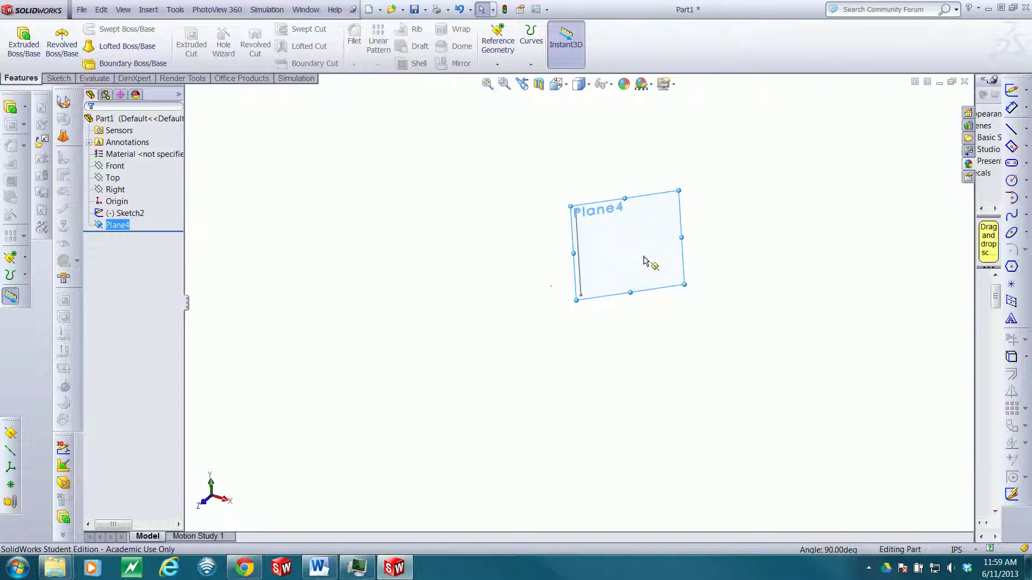
Select Plane4 as the sketch plane with the sketching tools displayed.
click(773, 195)
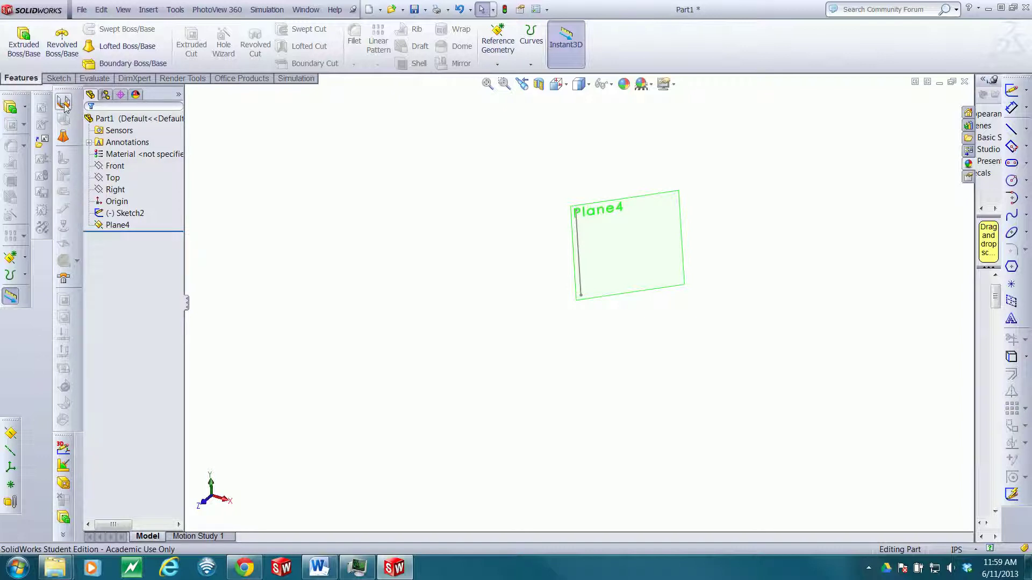
click(63, 79)
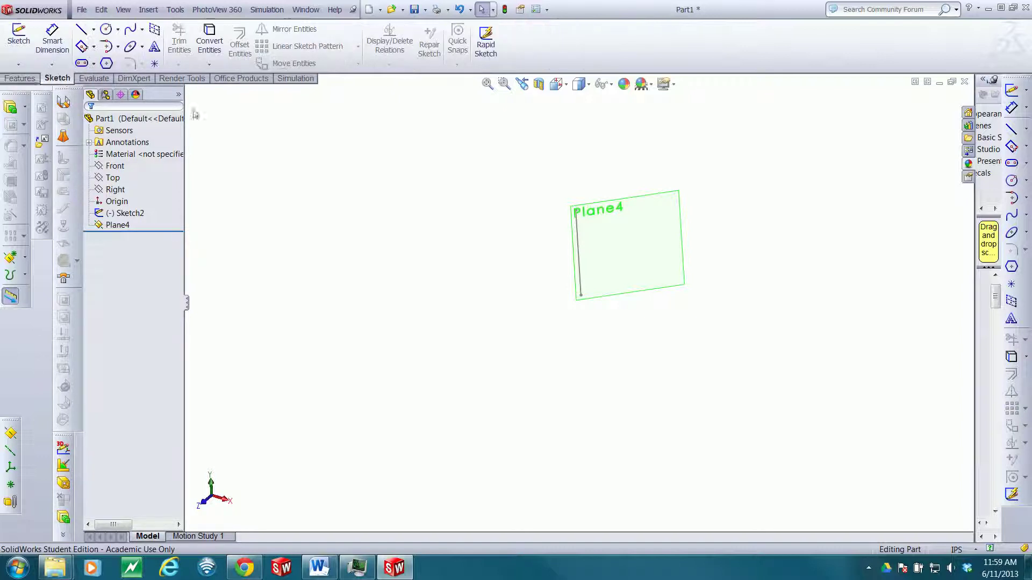
click(669, 263)
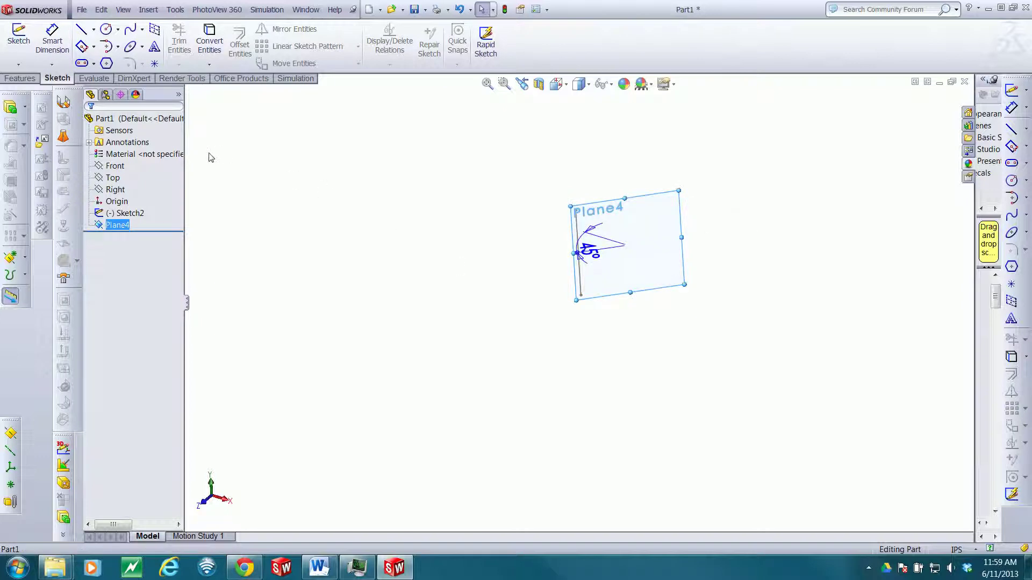
Sketch a four-point spline on Plane4 from the vertical line's top to the upper right.
click(269, 119)
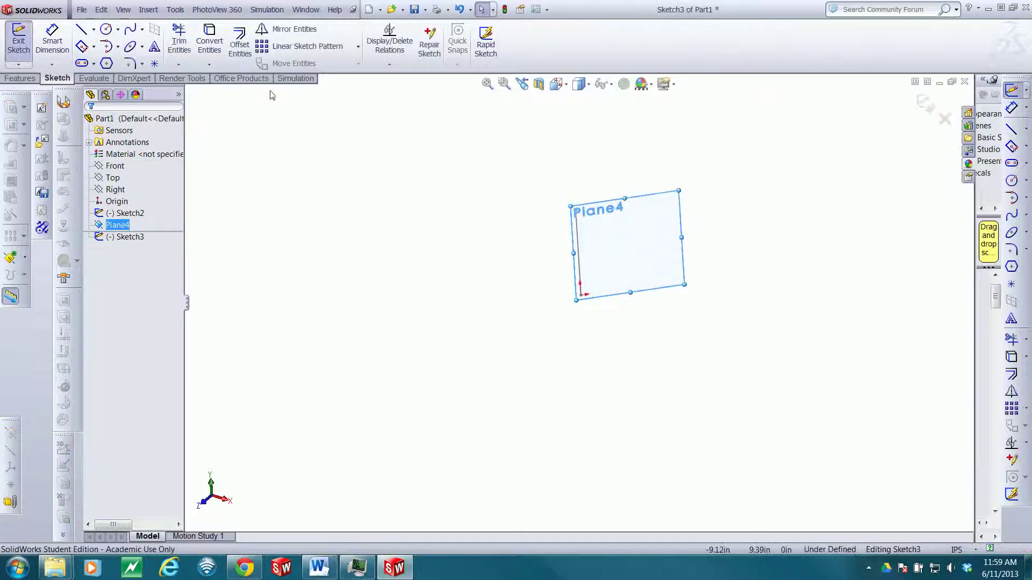
click(131, 31)
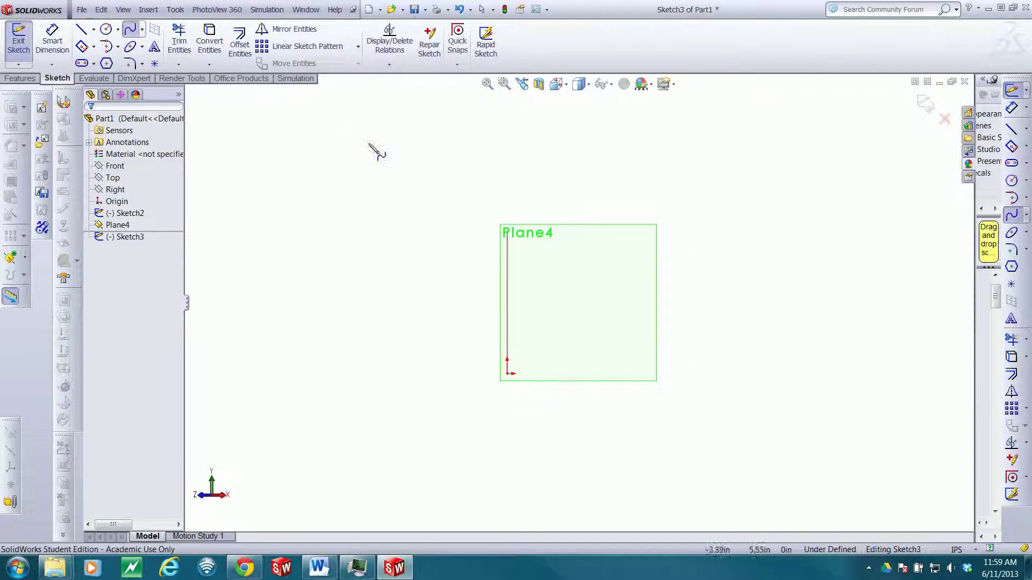
click(507, 233)
click(531, 177)
click(615, 185)
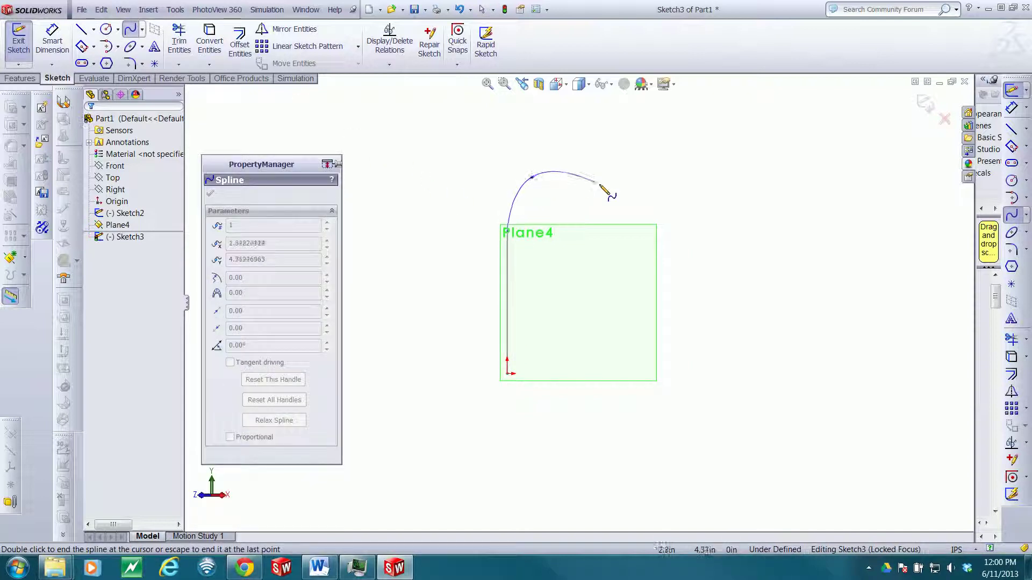
click(738, 144)
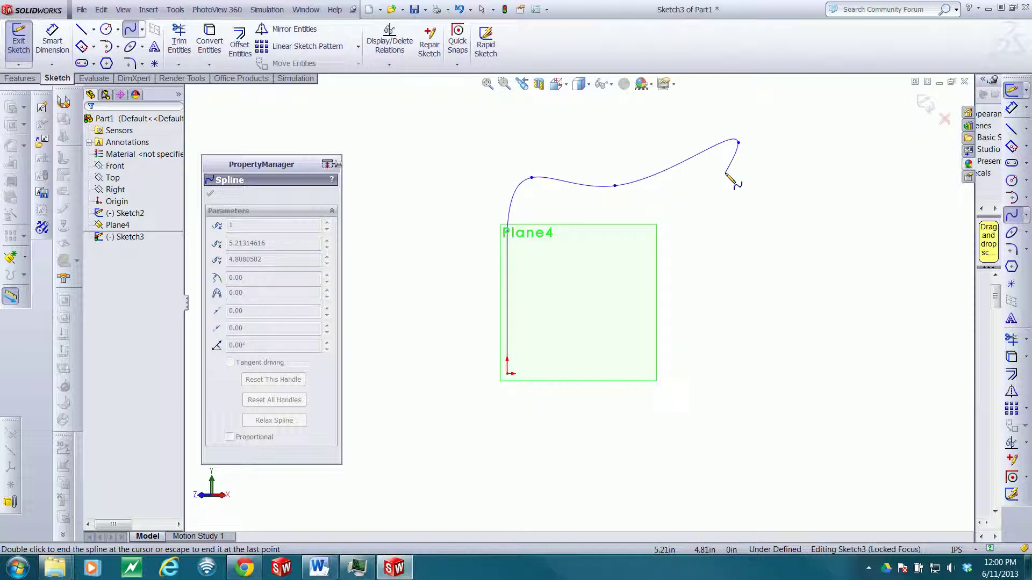
key(Escape)
key(Escape)
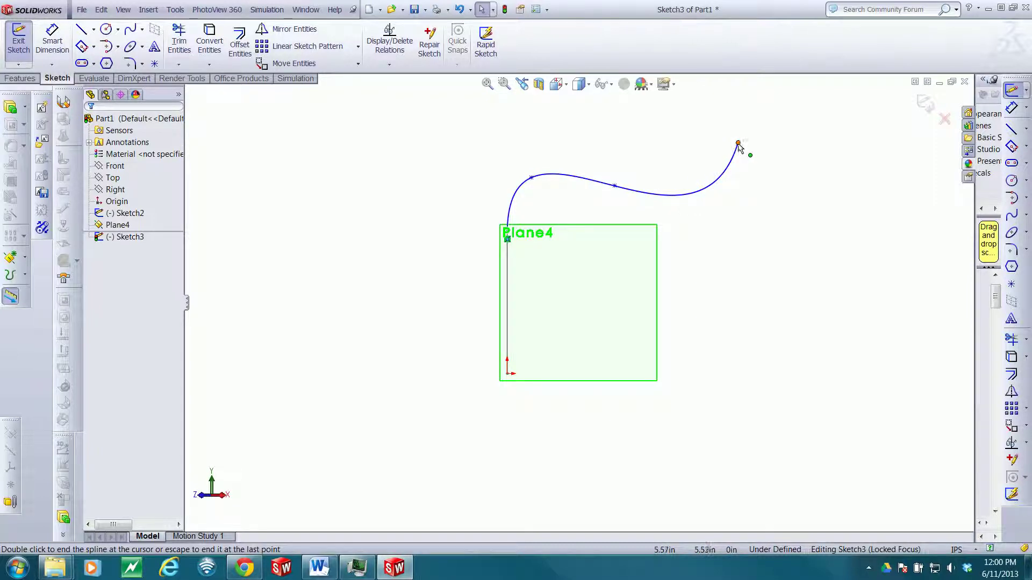
key(Escape)
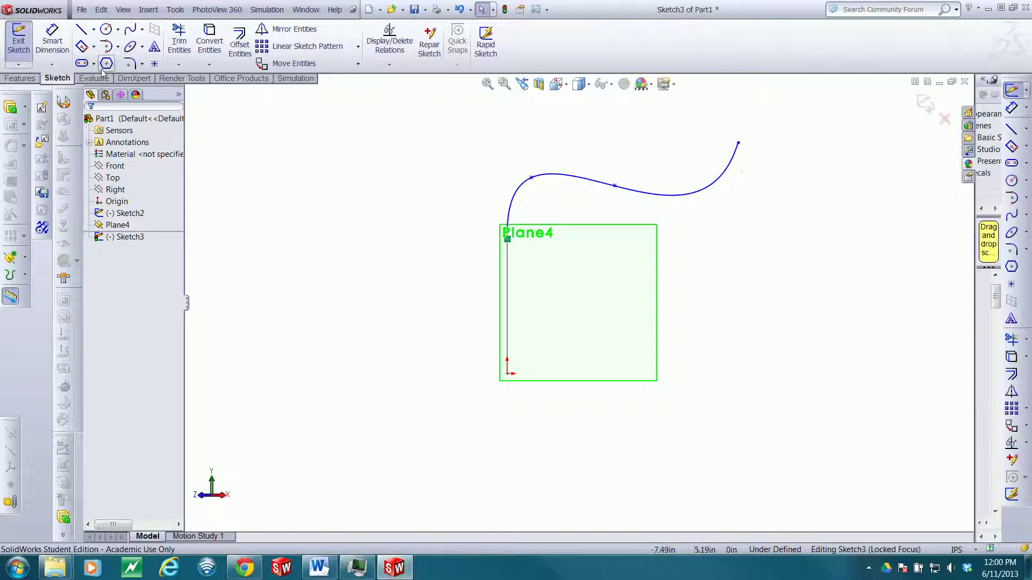
Close the spline sketch and create Plane5 through the spline's end point, perpendicular to the spline.
click(924, 101)
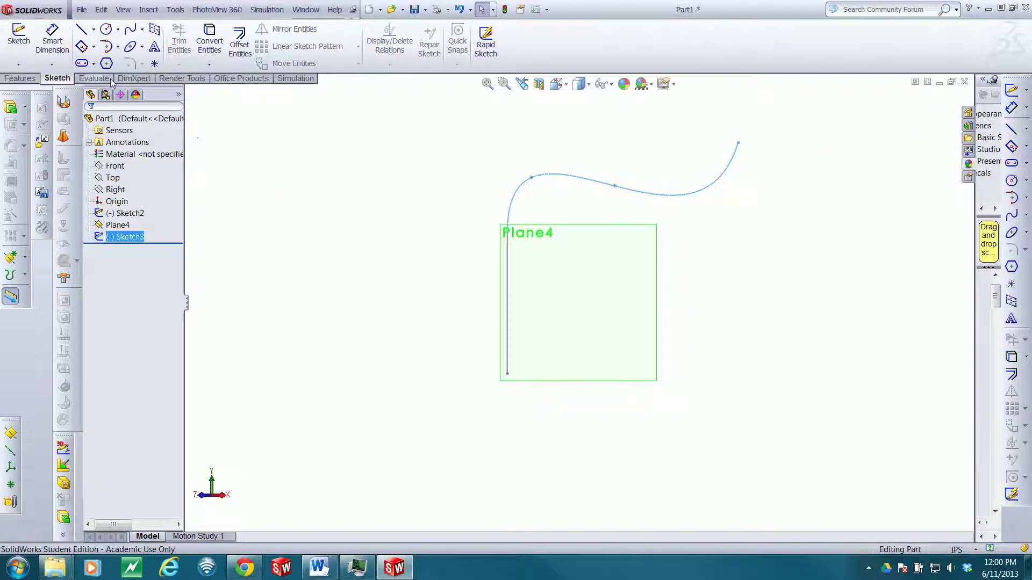
click(29, 80)
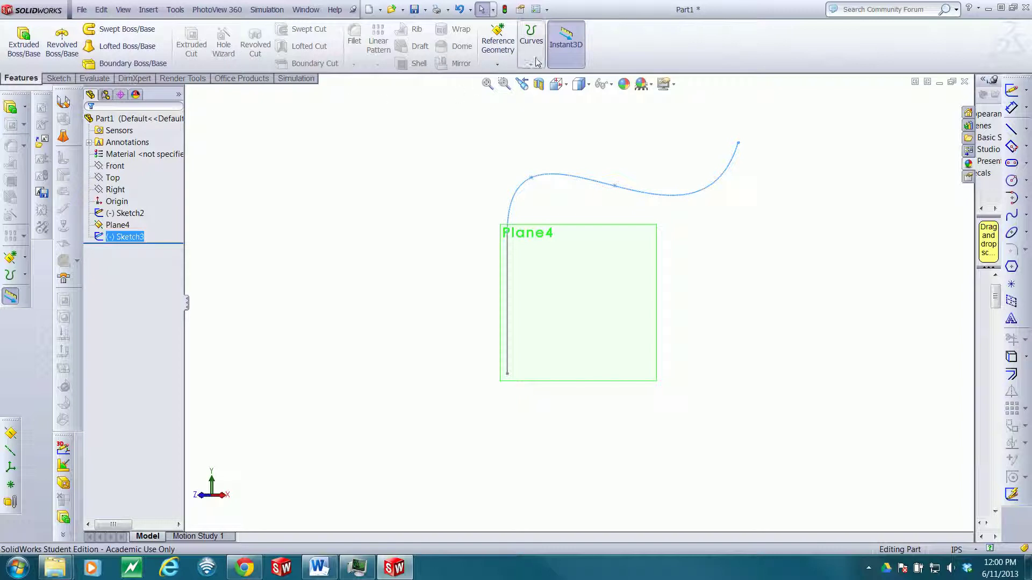
click(497, 46)
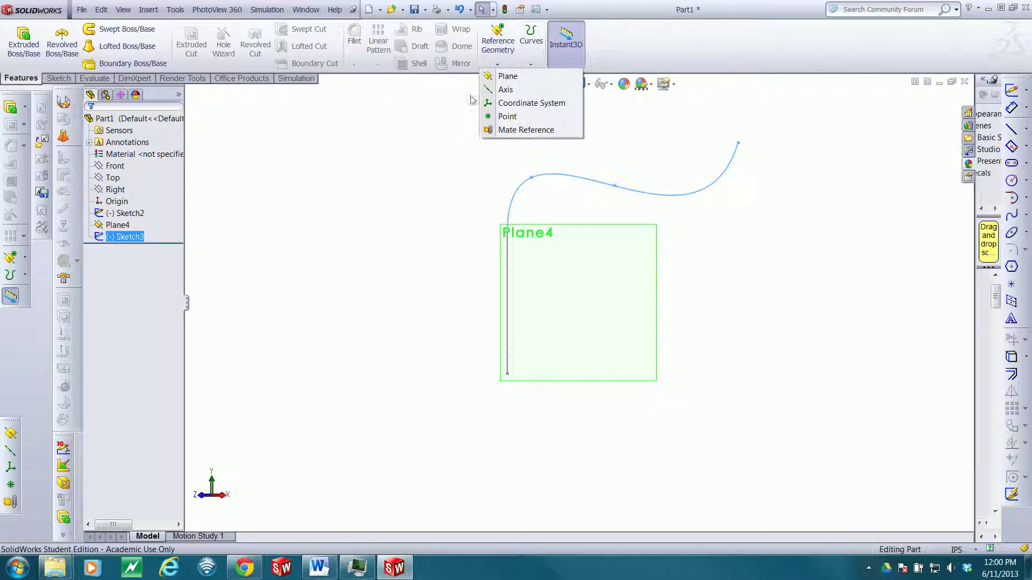
click(508, 75)
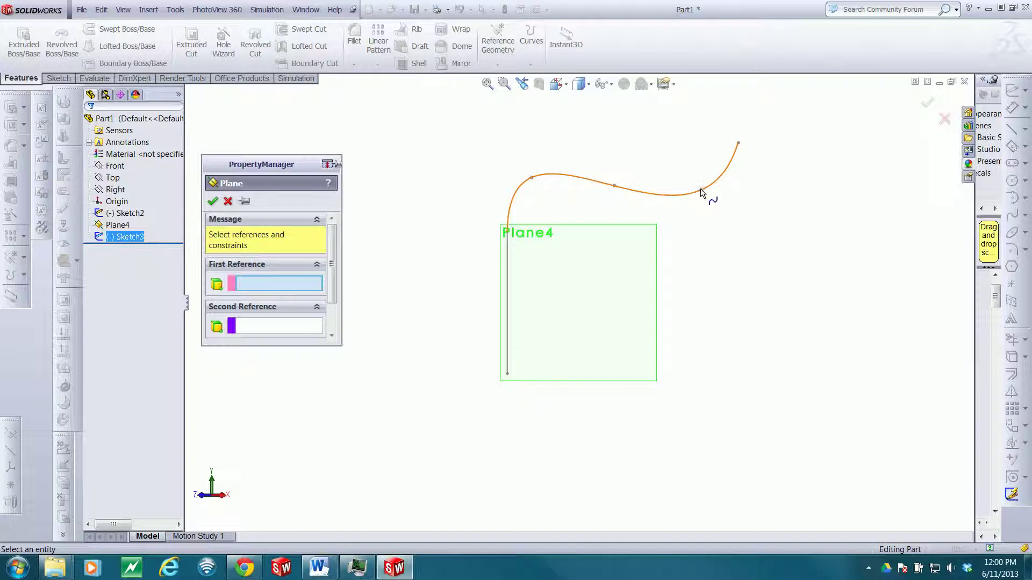
click(737, 143)
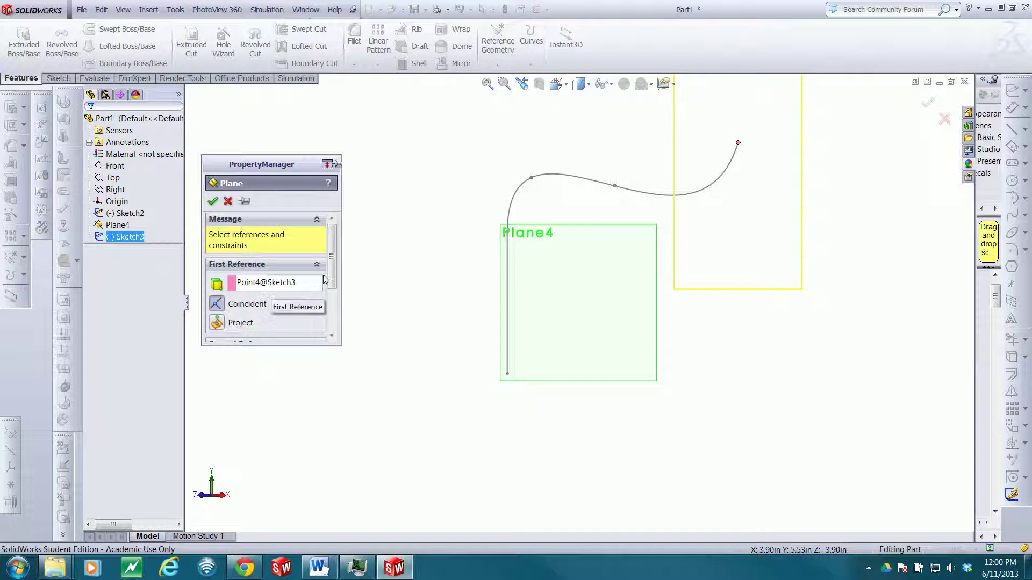
drag(334, 275, 331, 316)
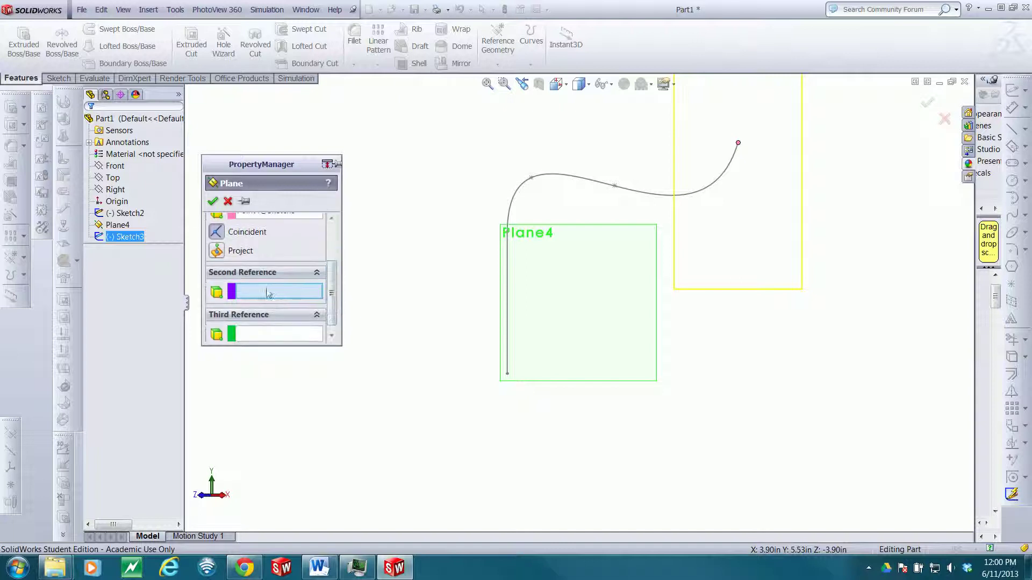
click(705, 190)
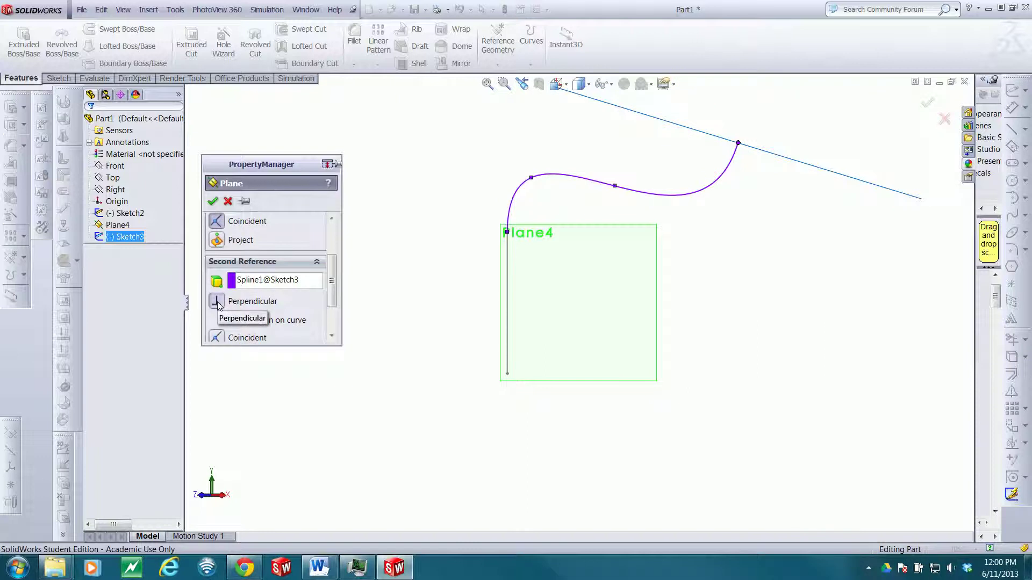
click(213, 202)
Zoom and orbit the view to inspect Plane5 standing across the spline's end beside Plane4.
scroll(545, 270, up, 3)
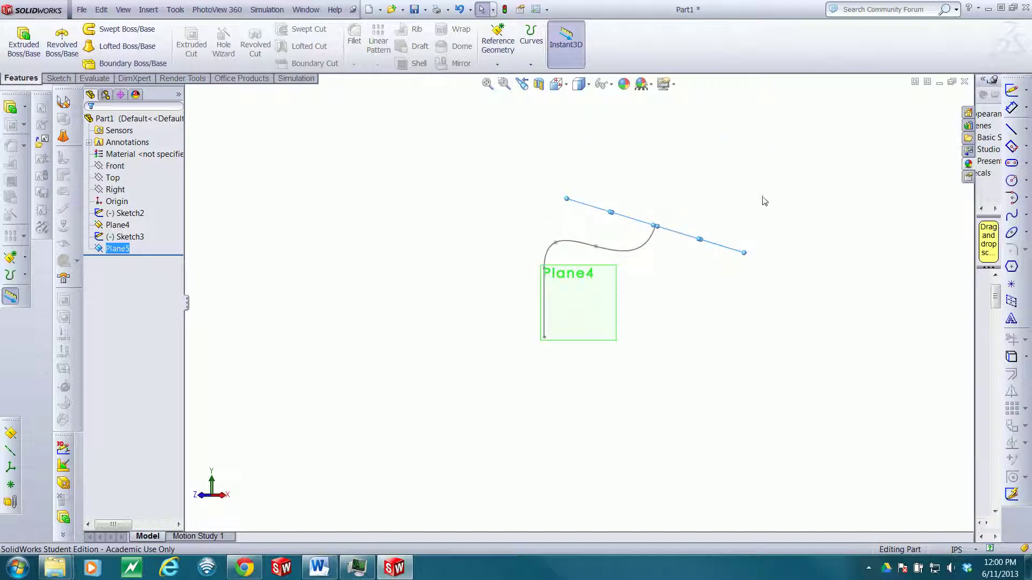
scroll(737, 223, up, 1)
scroll(692, 233, up, 2)
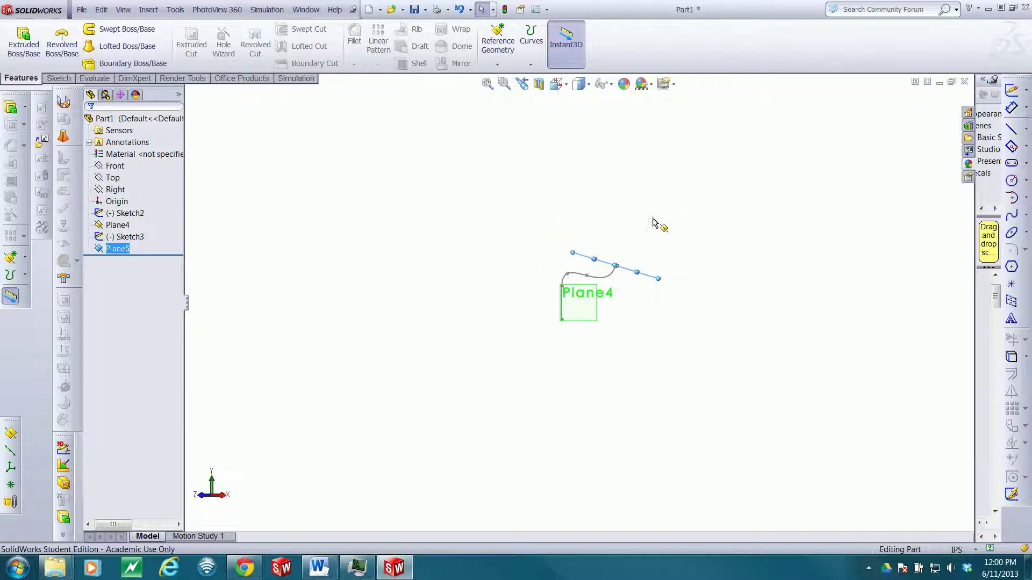
click(671, 222)
mouse_move(676, 209)
middle_down()
mouse_move(643, 245)
mouse_move(675, 249)
middle_up()
scroll(657, 272, down, 3)
scroll(607, 279, down, 3)
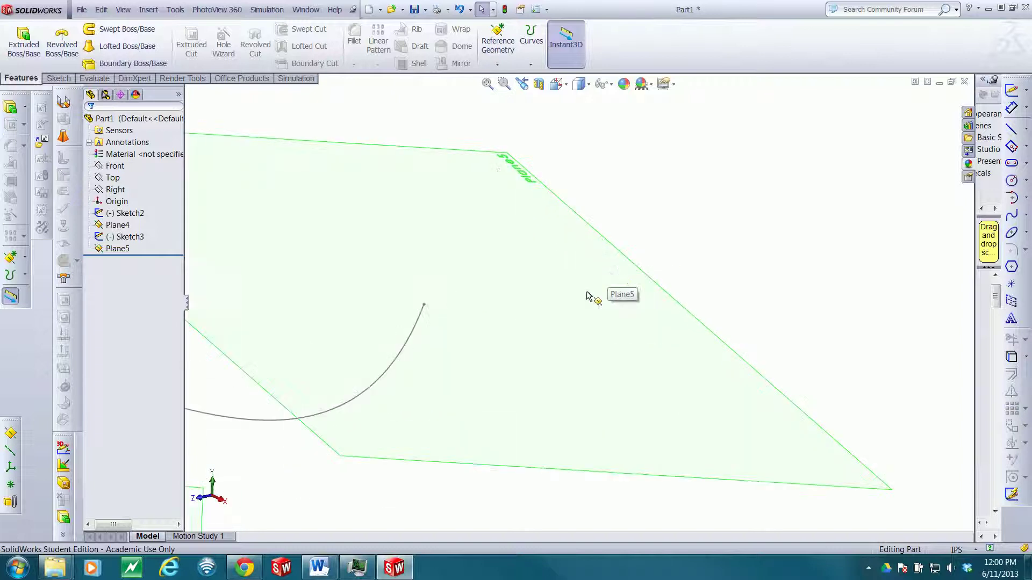
scroll(590, 295, up, 3)
mouse_move(569, 276)
middle_down()
mouse_move(597, 299)
mouse_move(547, 281)
mouse_move(541, 350)
mouse_move(617, 292)
mouse_move(543, 216)
mouse_move(526, 273)
middle_up()
scroll(548, 253, up, 3)
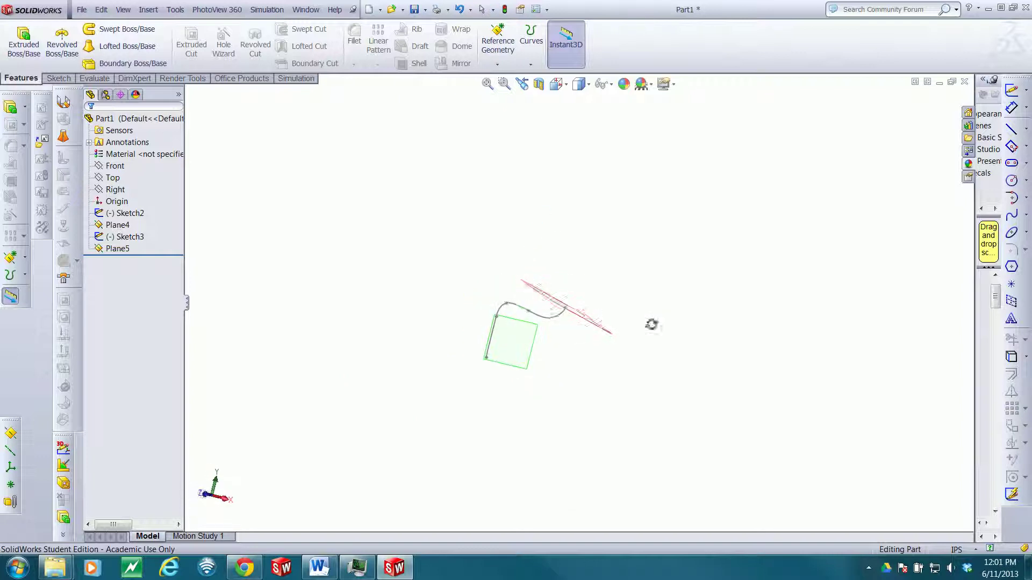
middle_drag(652, 324, 582, 301)
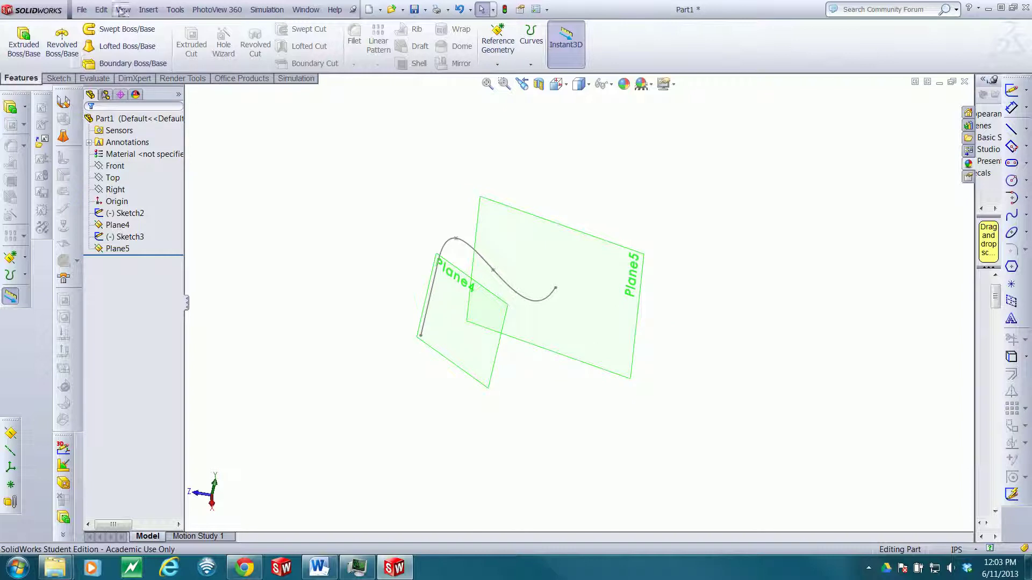
click(69, 79)
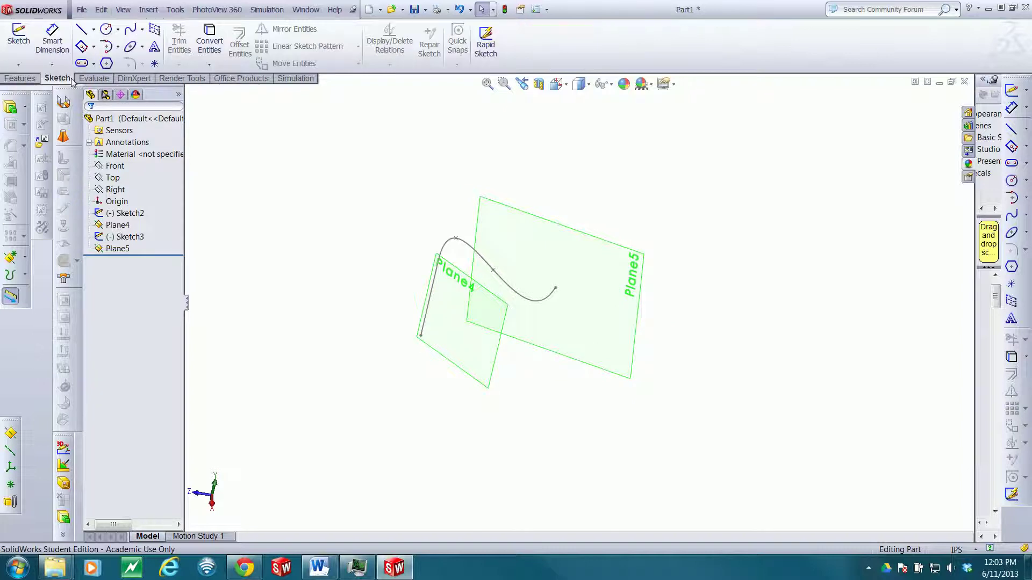
Sketch a circle of radius about 0.41 on Plane5, centred at the spline's end, then exit.
click(578, 309)
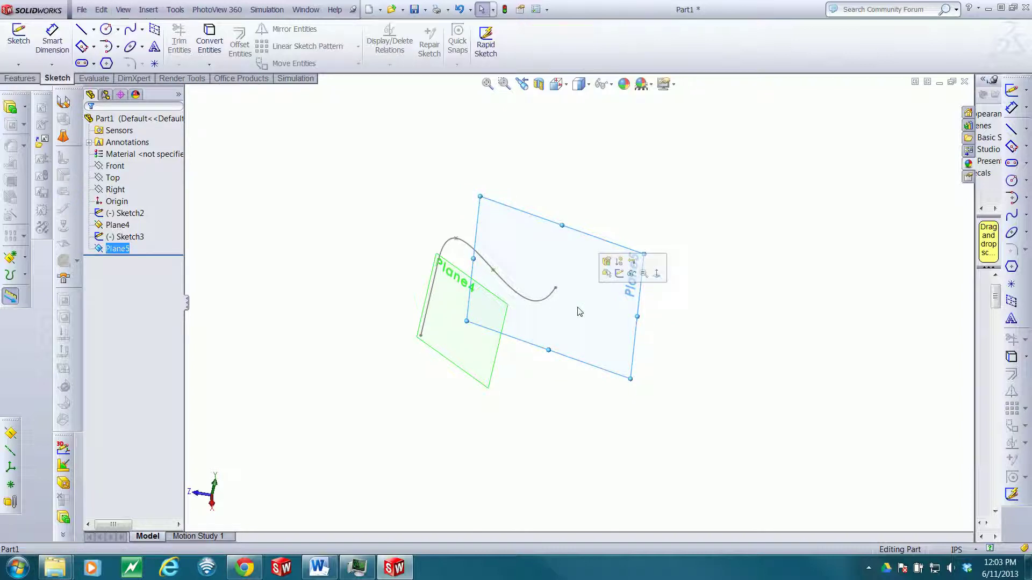
click(107, 30)
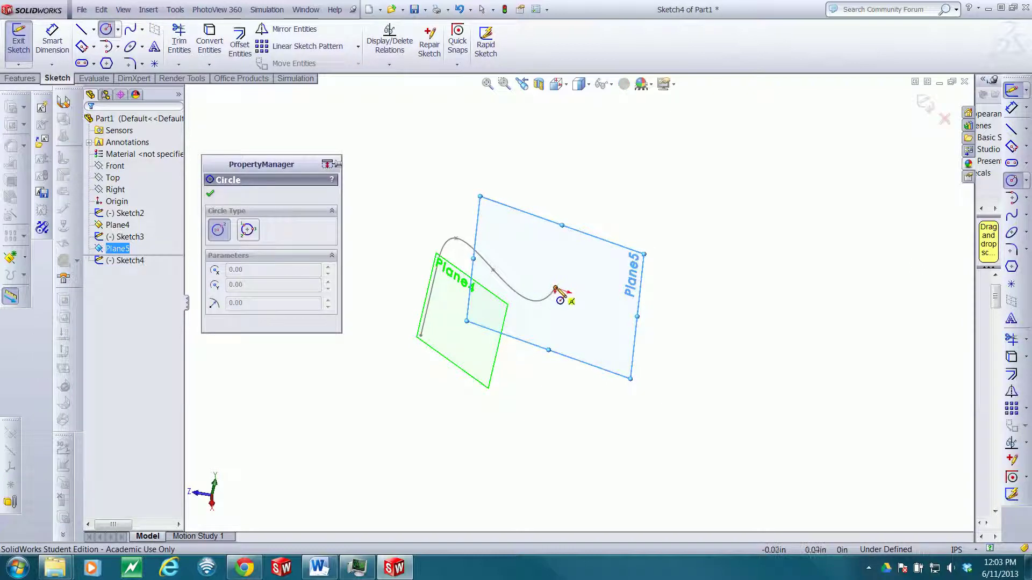
drag(555, 289, 565, 296)
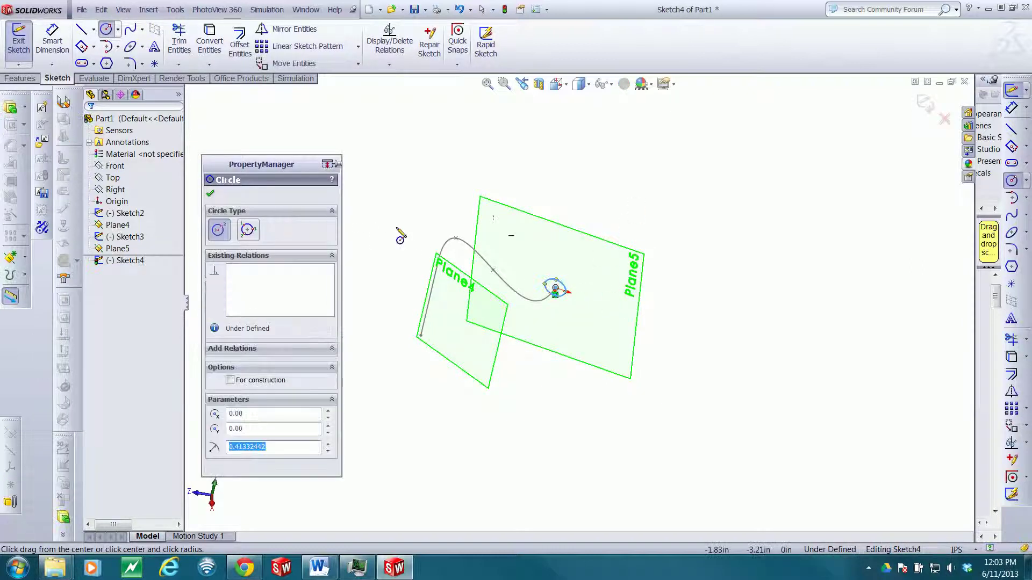
click(210, 196)
click(922, 106)
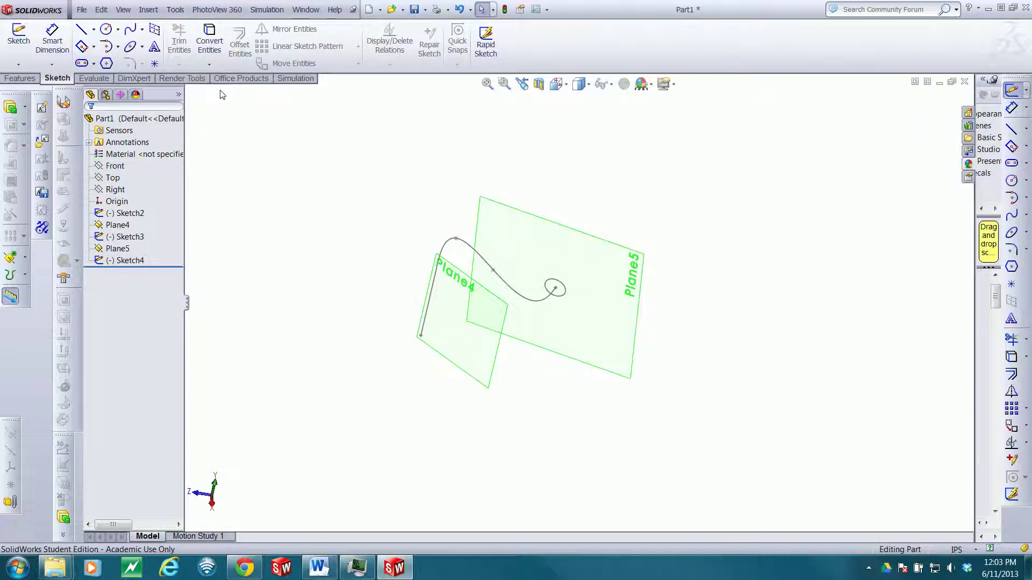
Create a swept boss using the Sketch4 circle as profile and the Sketch3 spline as path.
click(21, 78)
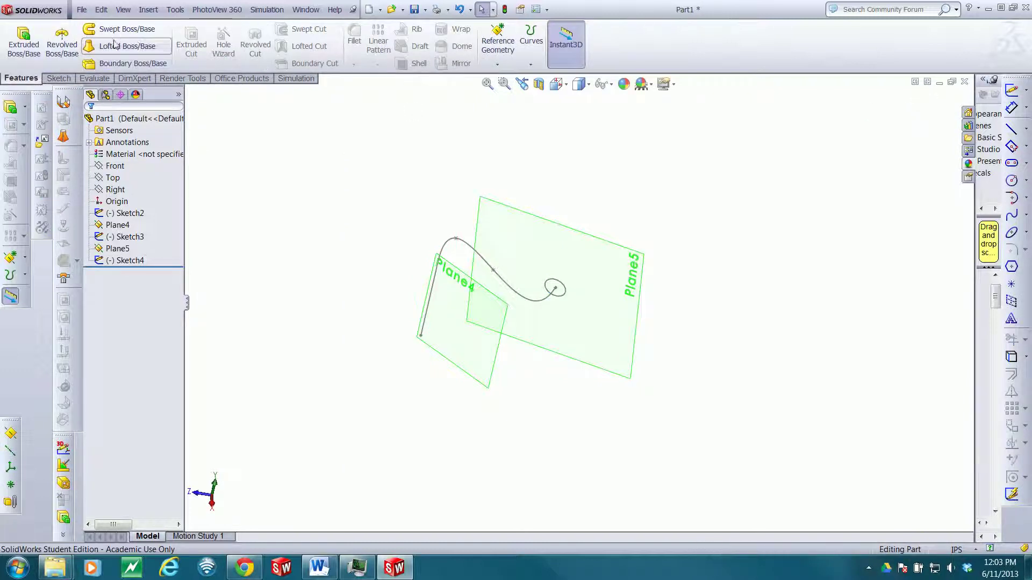
click(119, 31)
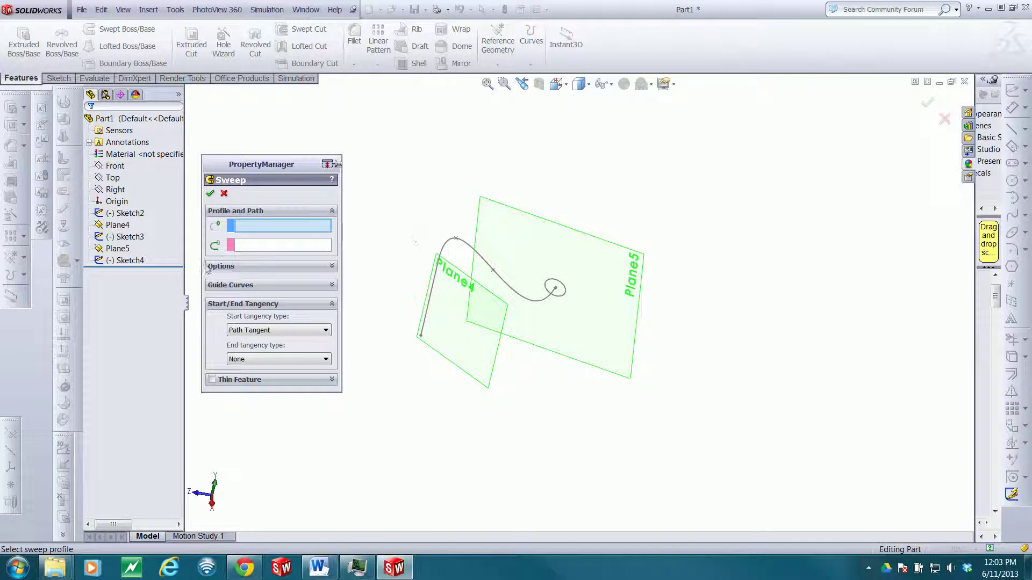
click(567, 297)
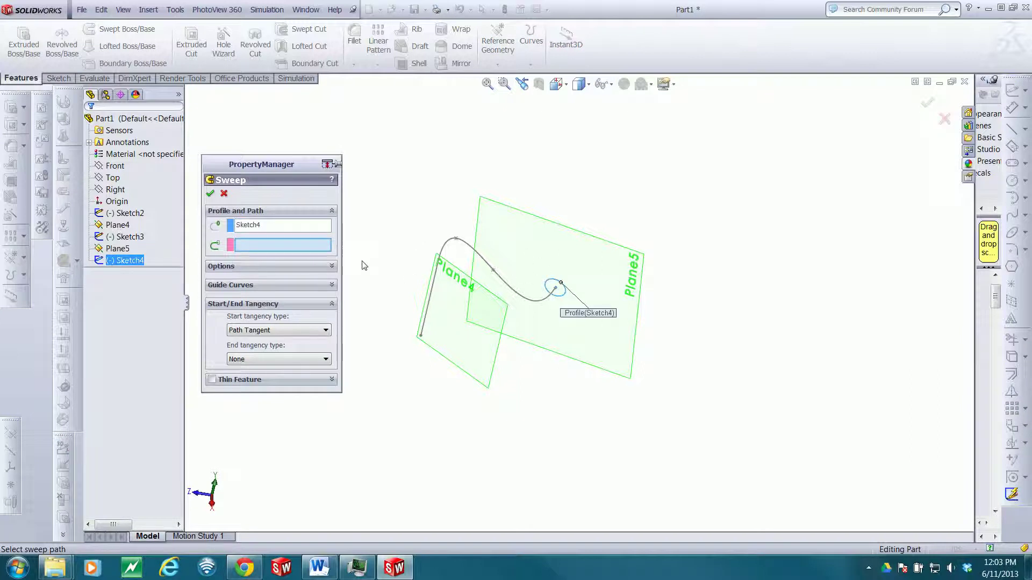
click(530, 301)
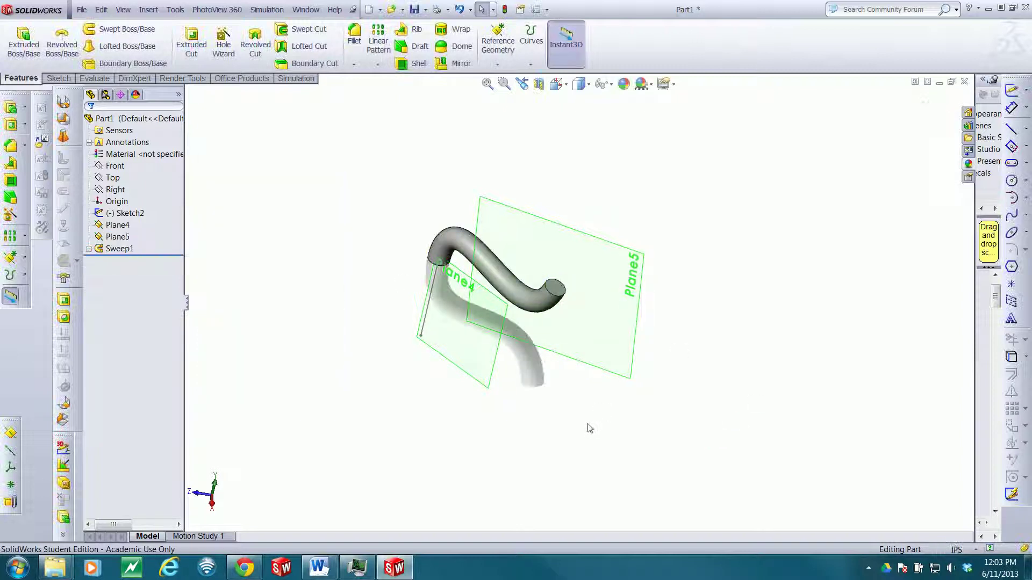
middle_drag(589, 428, 591, 339)
scroll(559, 247, down, 5)
middle_drag(559, 248, 700, 283)
scroll(688, 293, up, 8)
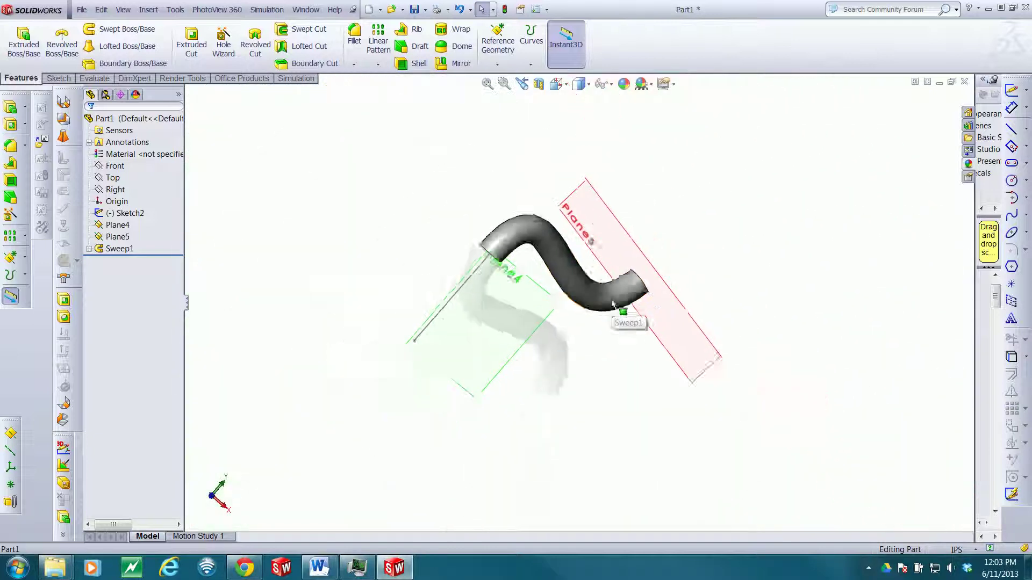
middle_drag(627, 320, 535, 239)
scroll(538, 242, down, 6)
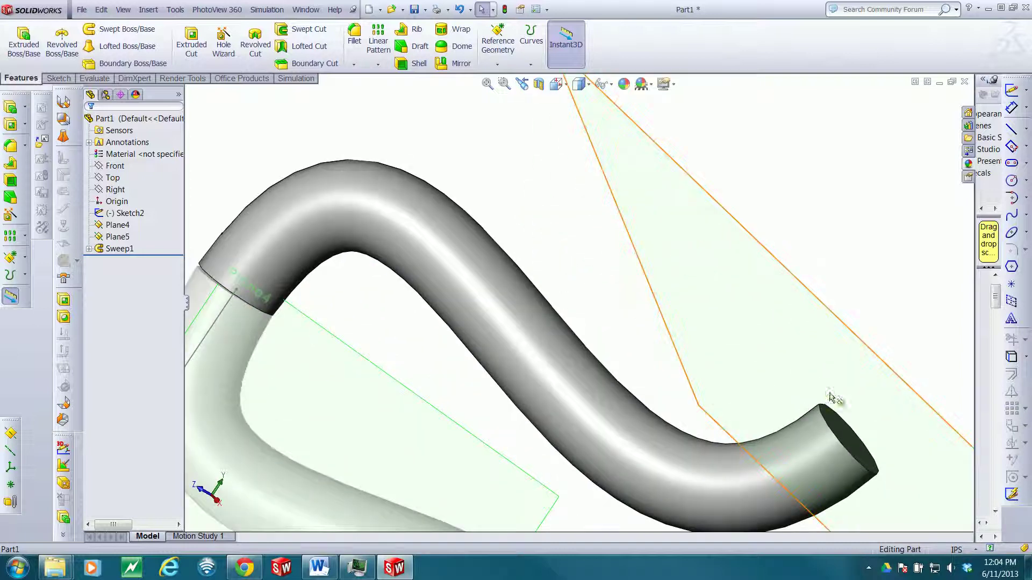
middle_drag(834, 398, 813, 306)
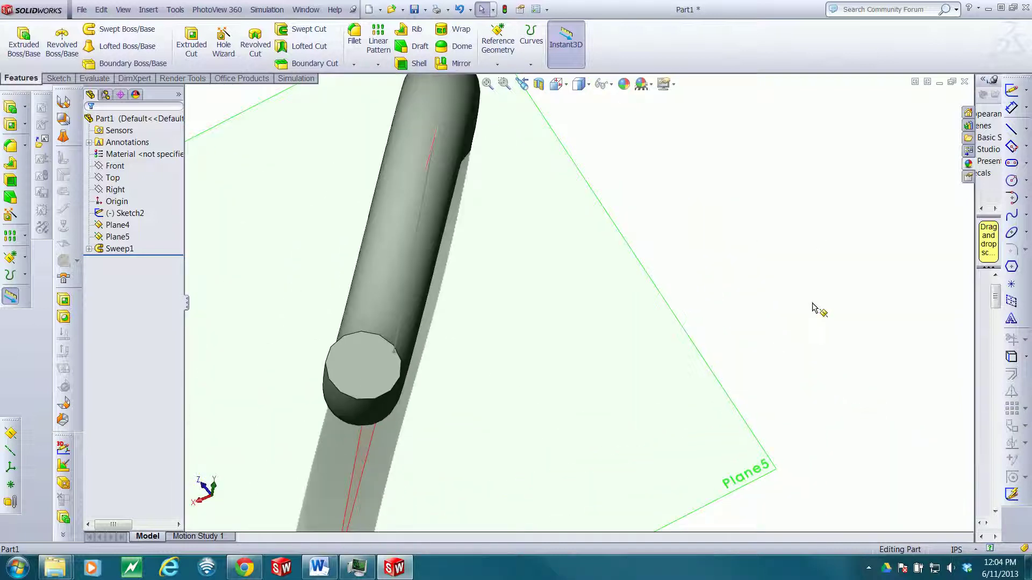
scroll(717, 274, up, 8)
middle_drag(679, 327, 688, 265)
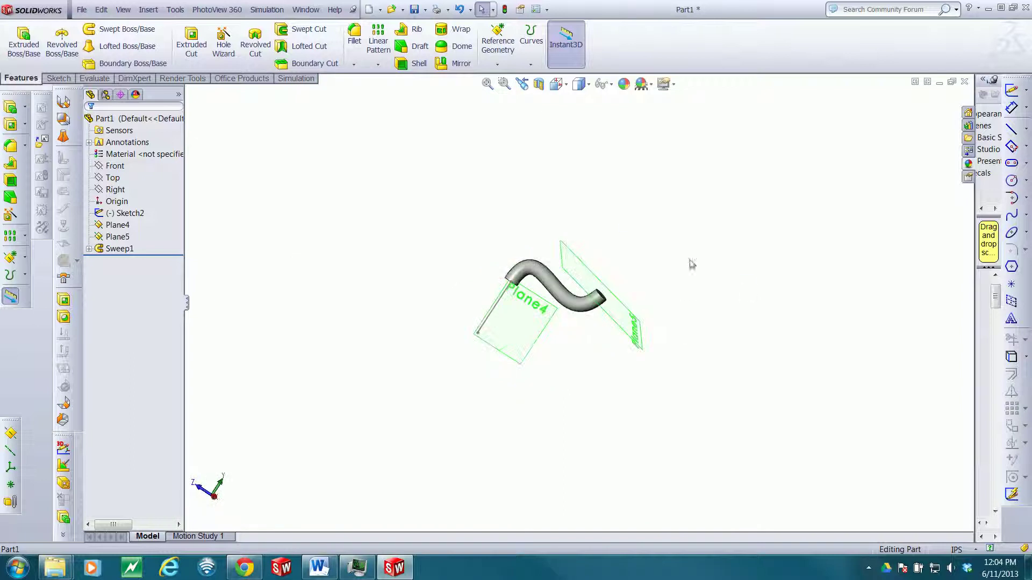